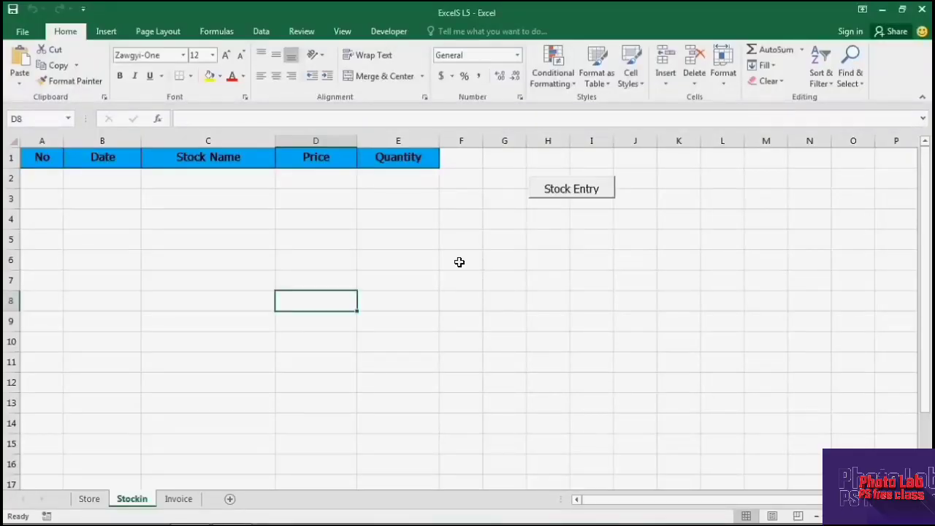
Step: From the Stockin sheet, launch the VBA editor for ExcelS L5.xlsm via the Developer tab
left_click(468, 240)
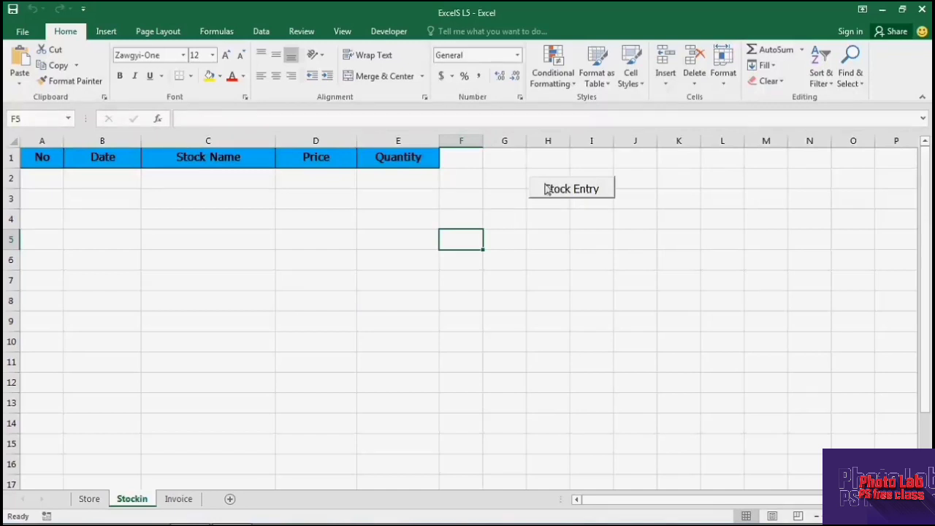
left_click(387, 31)
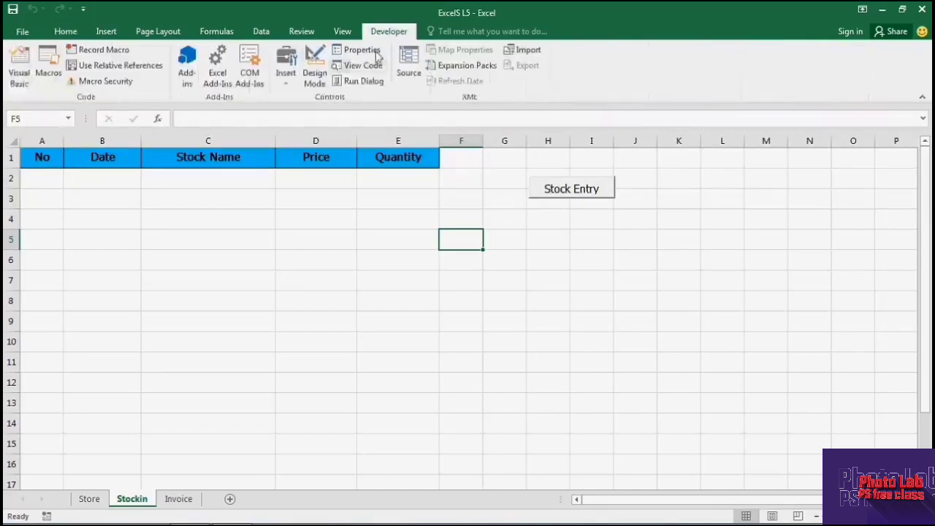
left_click(22, 71)
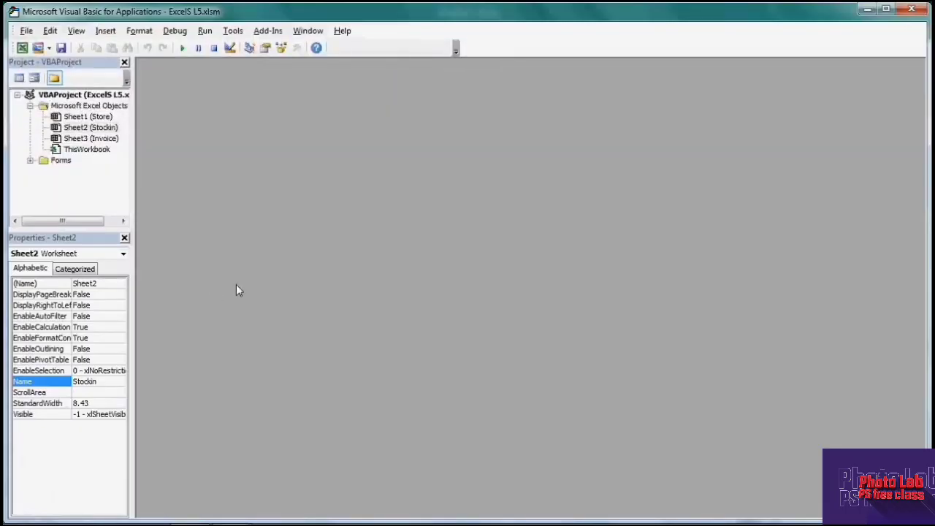
Step: Expand the Forms folder and open the stockin form's code window
left_click(60, 163)
left_click(30, 161)
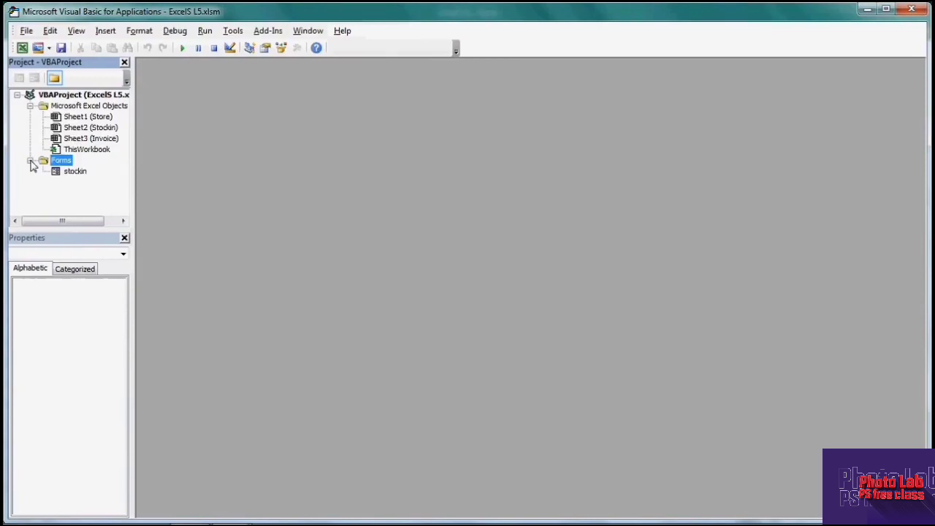
left_click(73, 174)
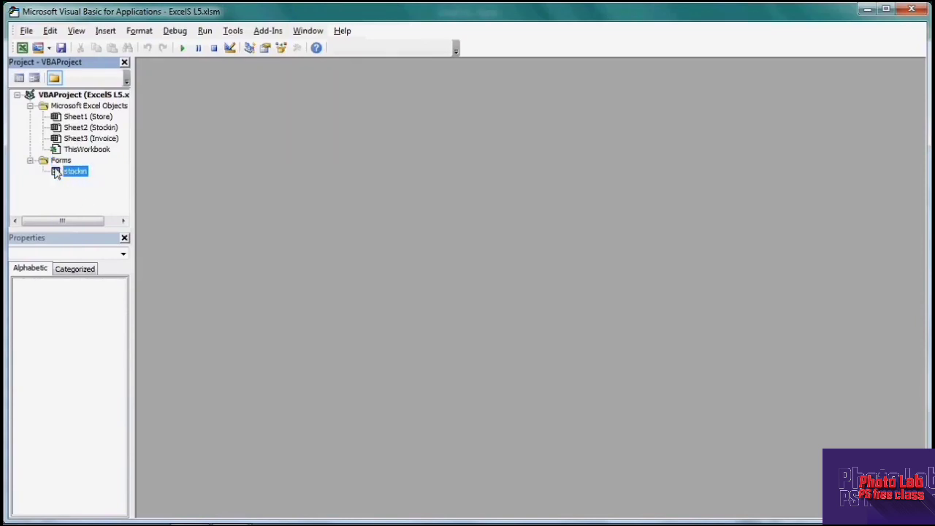
right_click(56, 174)
right_click(56, 173)
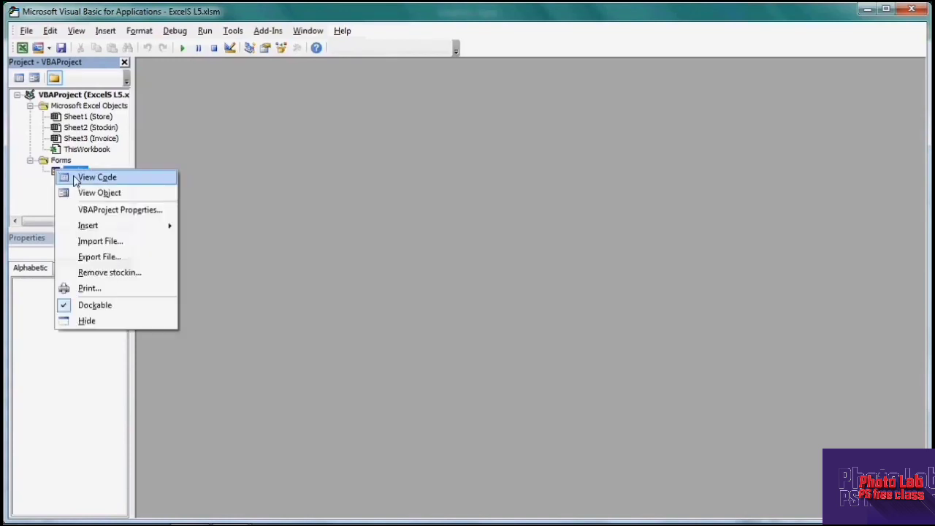
left_click(84, 177)
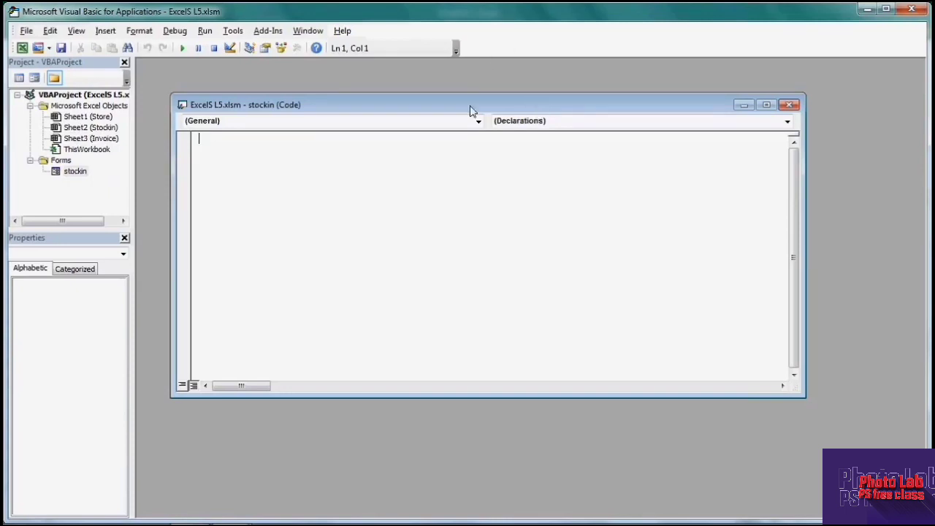
Step: Add a UserForm_Initialize procedure and delete the unwanted UserForm_Click stub
left_click(479, 121)
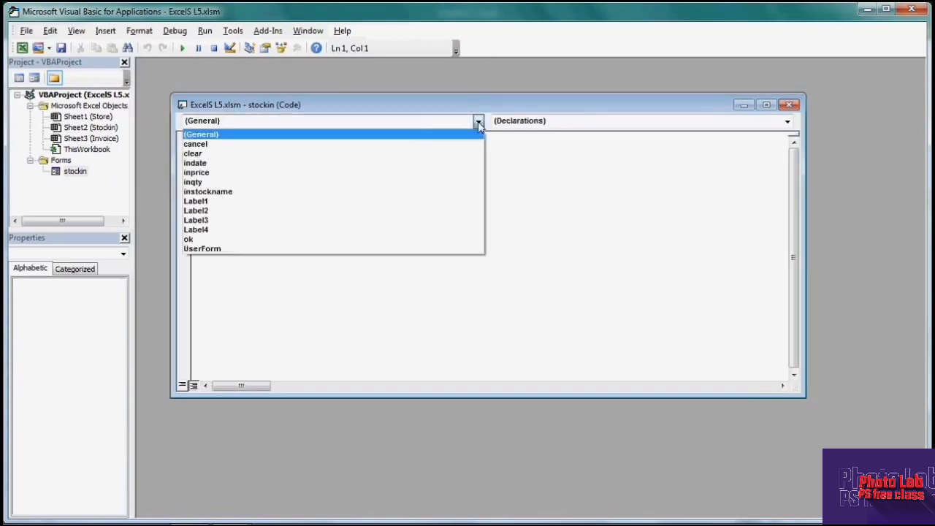
left_click(225, 251)
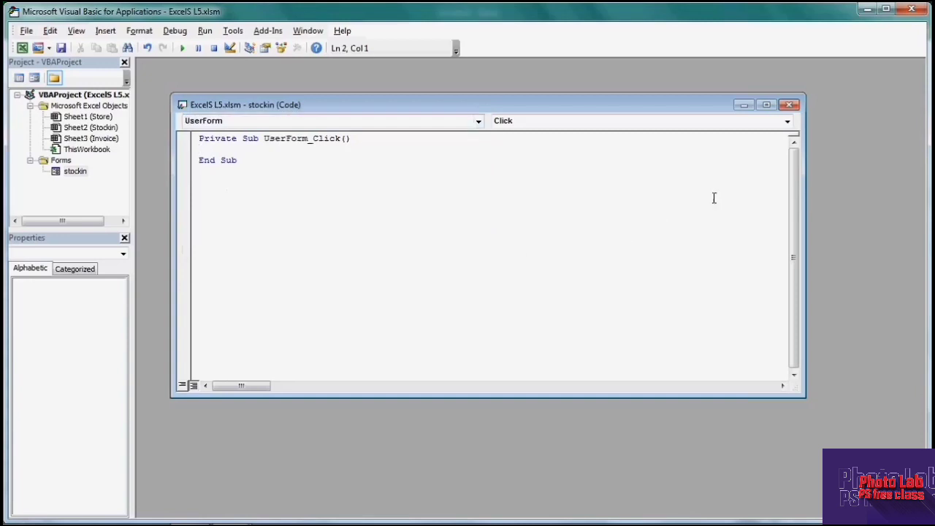
left_click(788, 122)
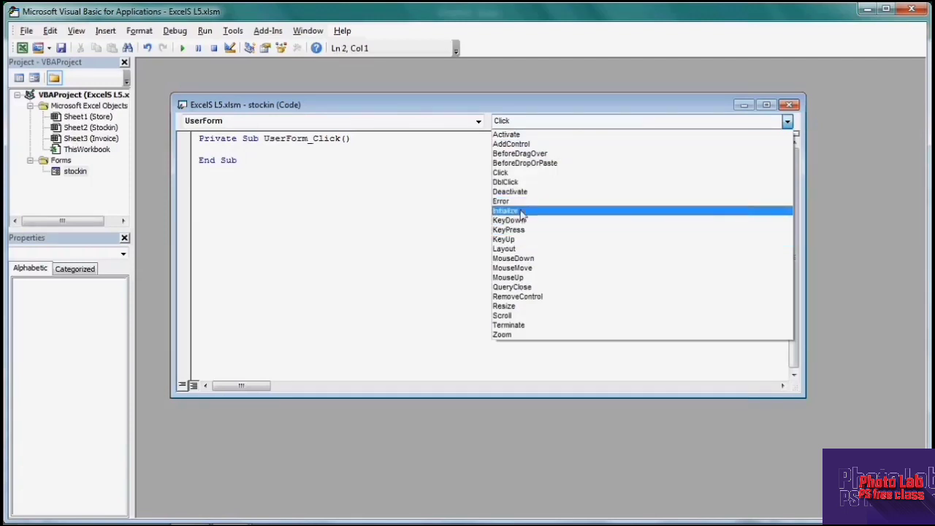
left_click(522, 212)
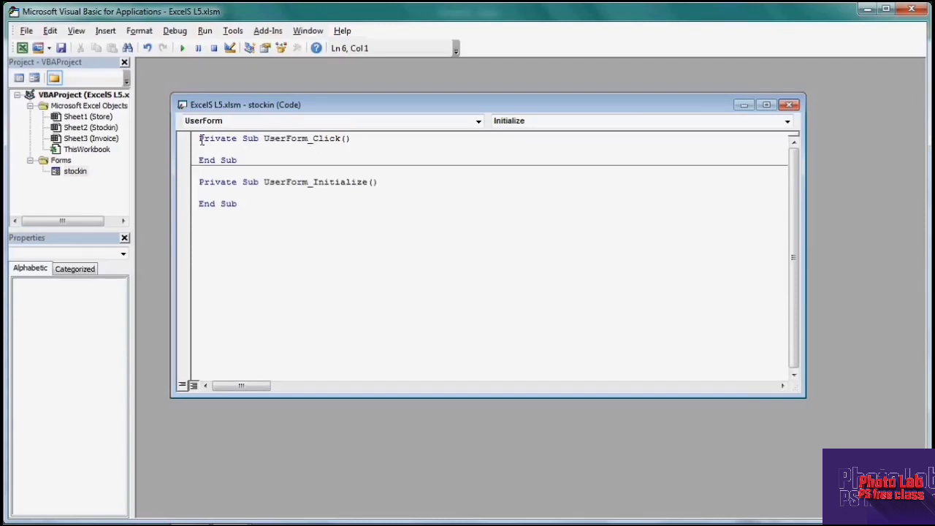
left_click_drag(198, 137, 265, 160)
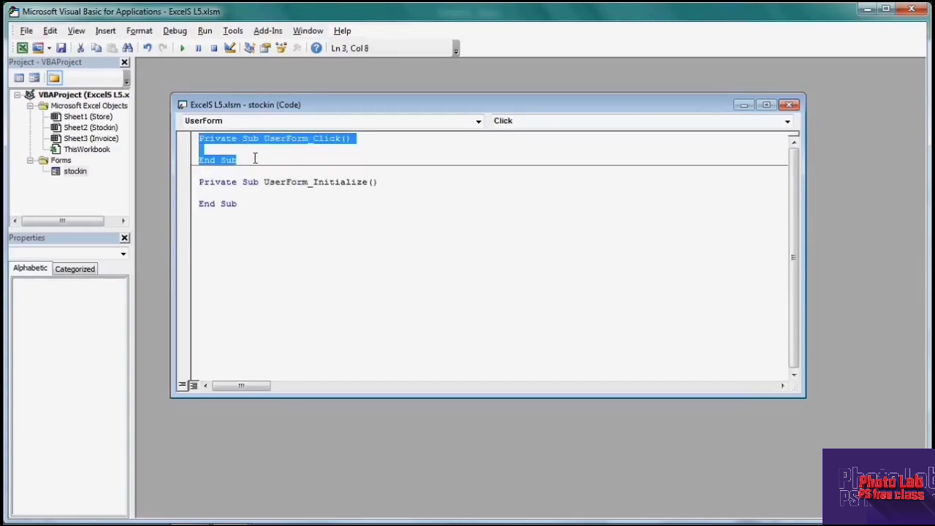
key("Delete")
key("Delete")
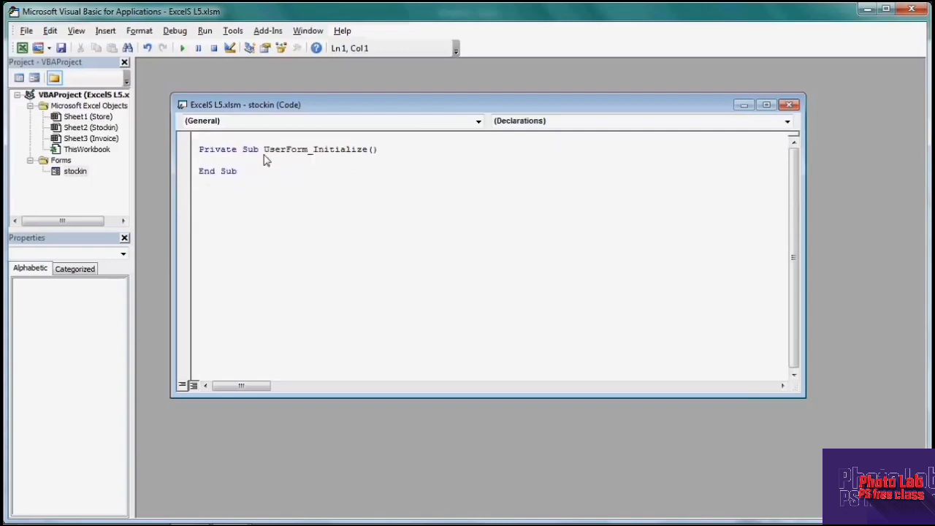
key("Delete")
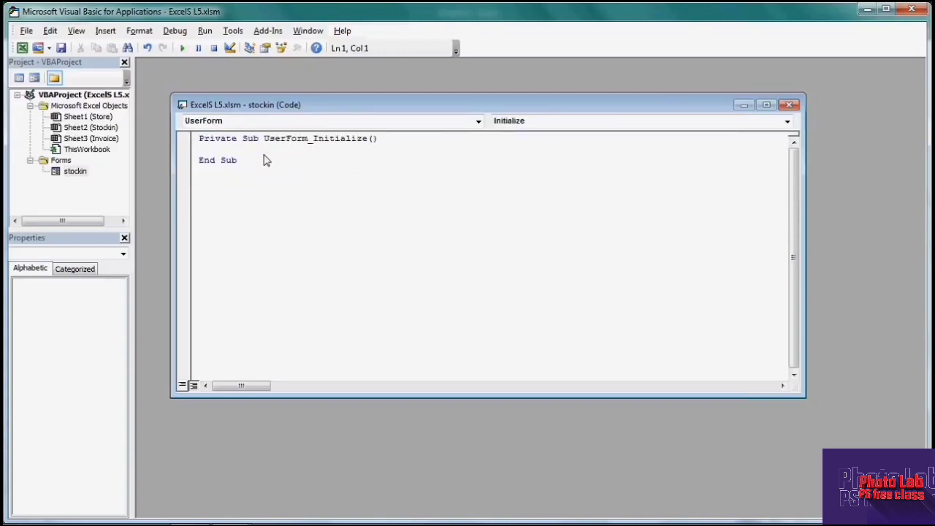
Step: In UserForm_Initialize, set indate, instockname, inprice and inqty .value to ""
left_click(251, 150)
type("in")
type("date")
type(".")
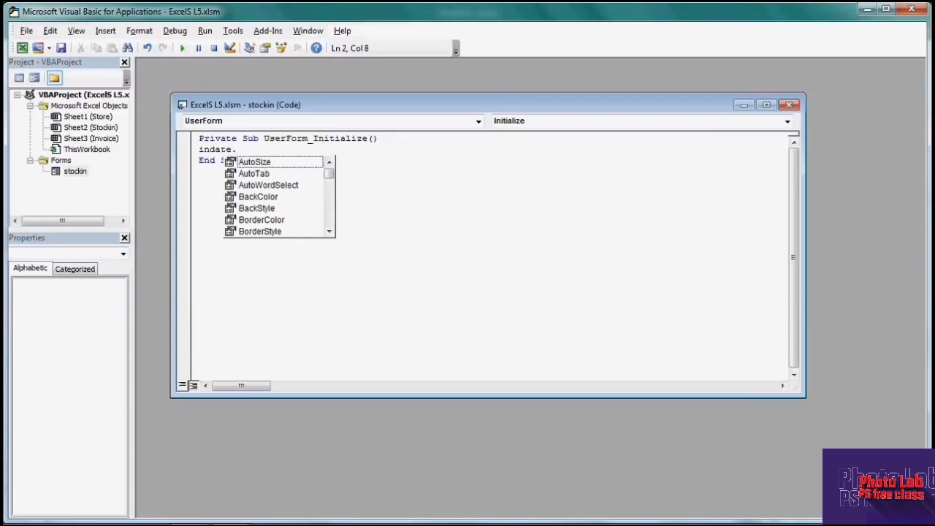
type("valu")
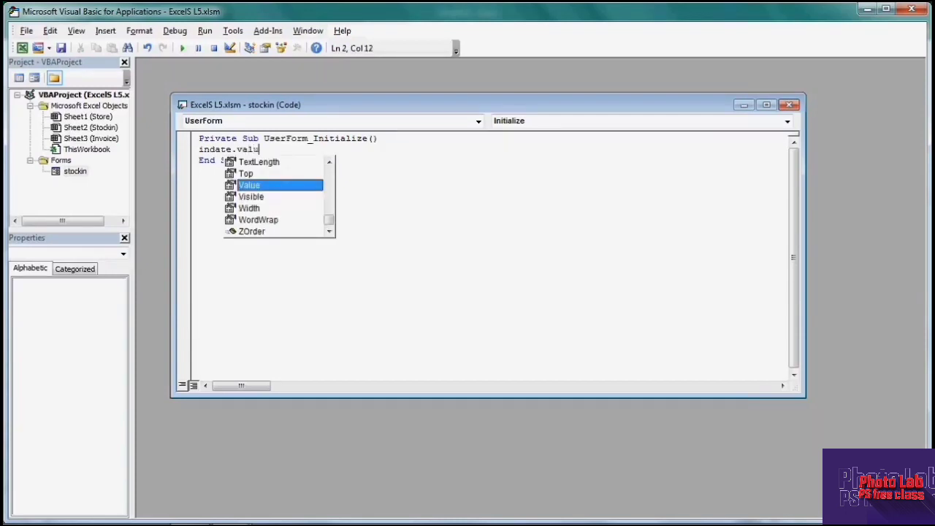
type("e=")
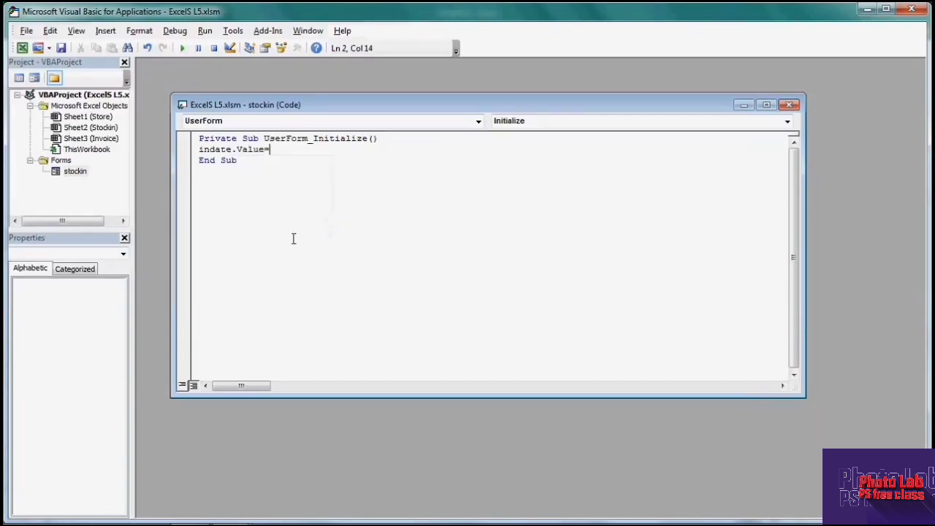
type("\"")
type("\"")
key("Return")
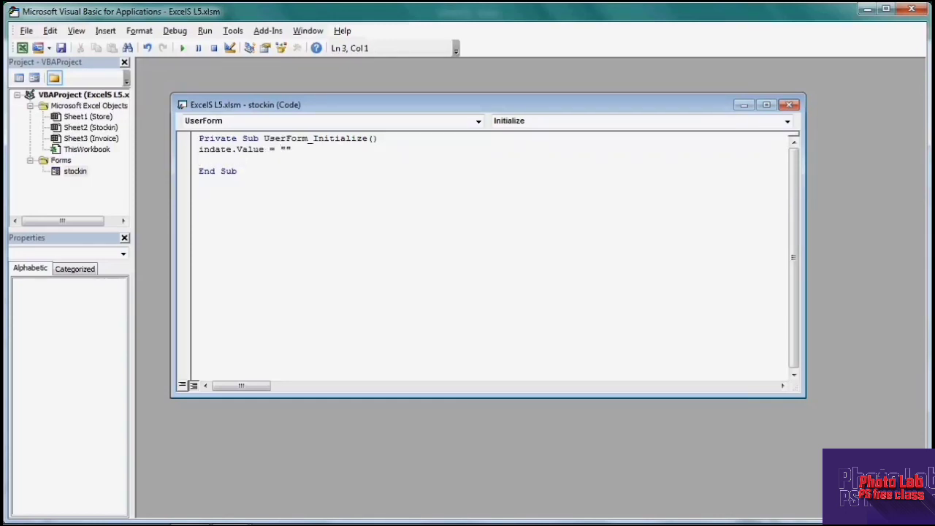
type("ins")
type("tcckn")
type("ame.")
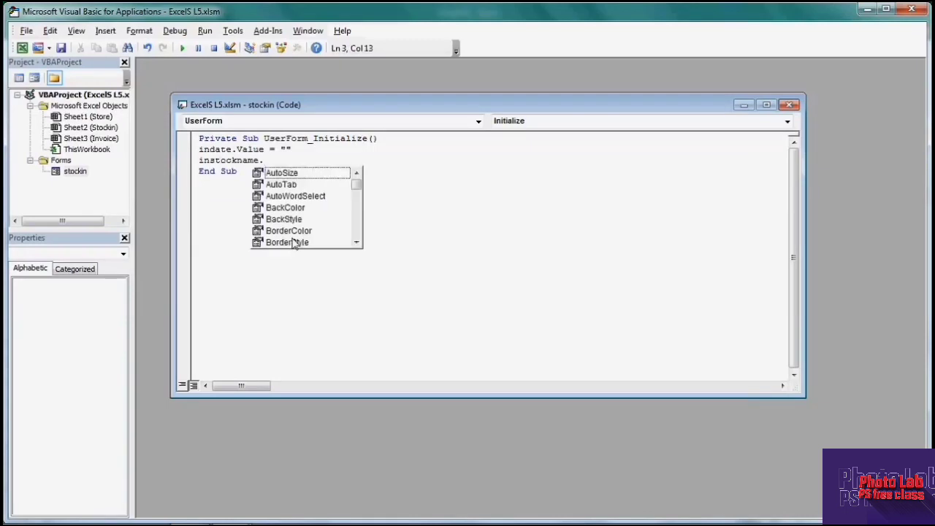
type("value")
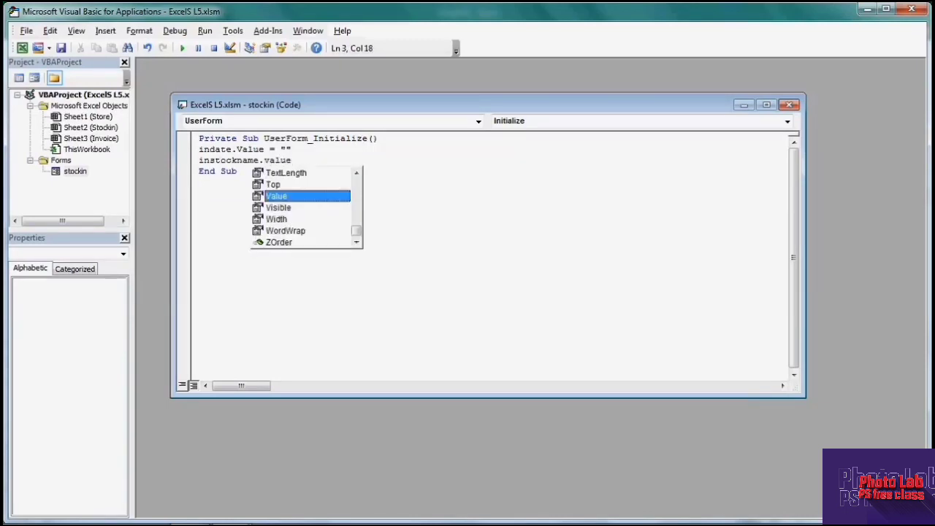
type("=\"")
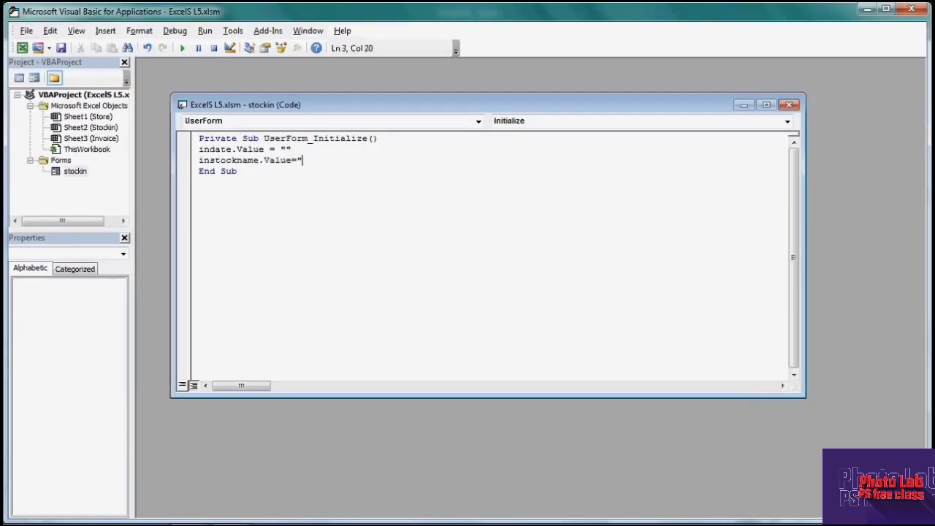
type("\"")
key("Return")
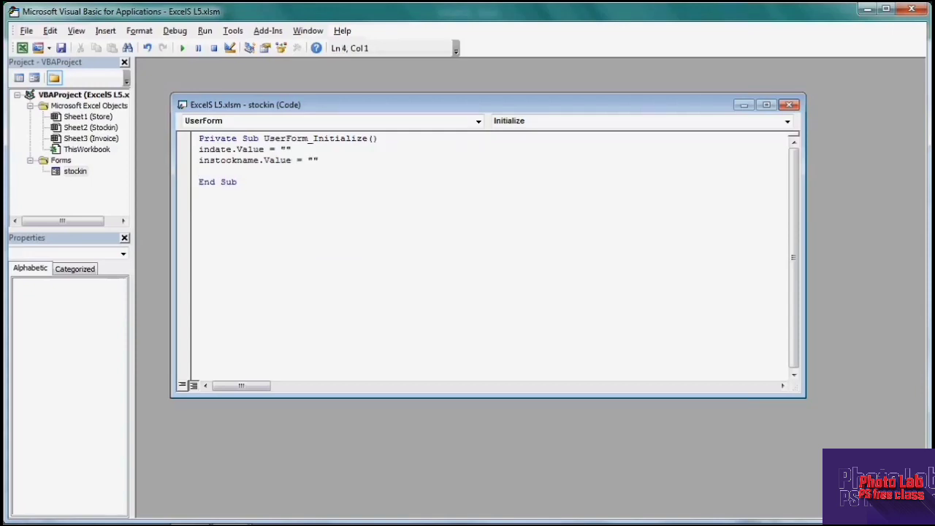
type("in")
type("price")
type(".value")
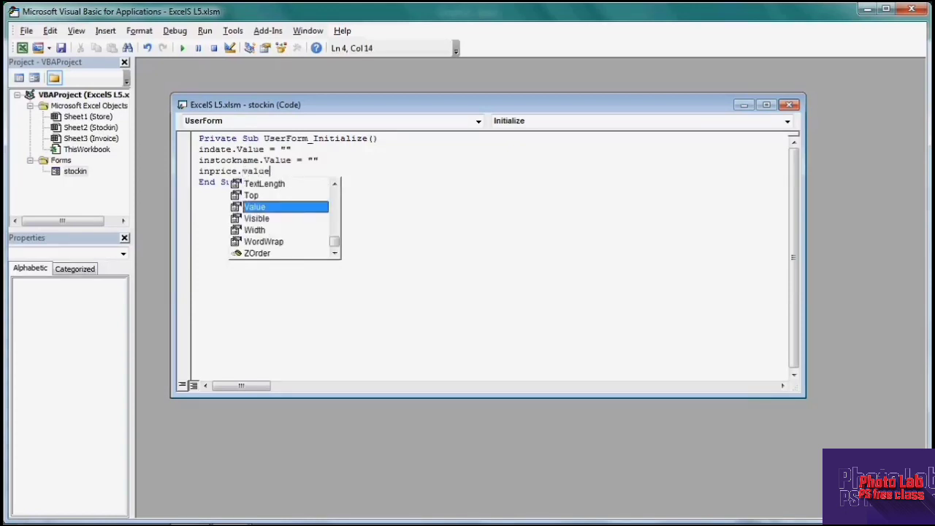
type("=\"\"")
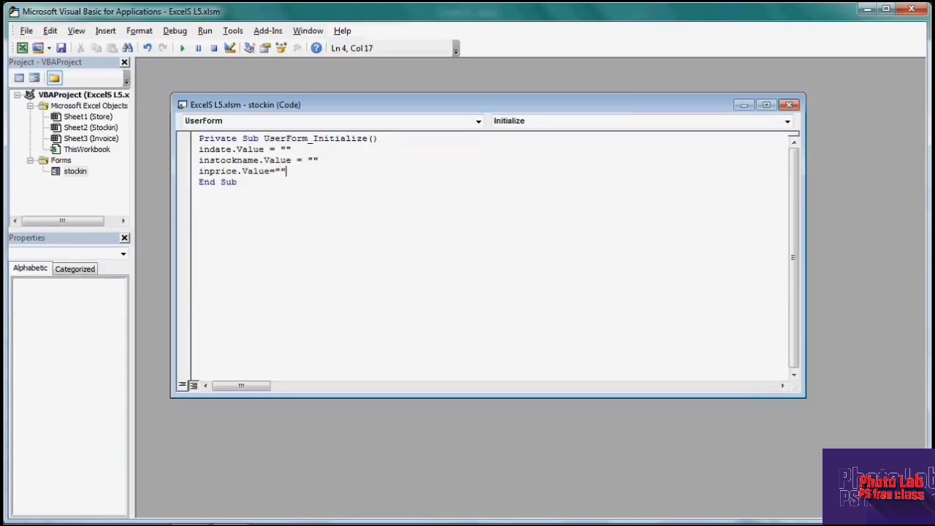
key("Return")
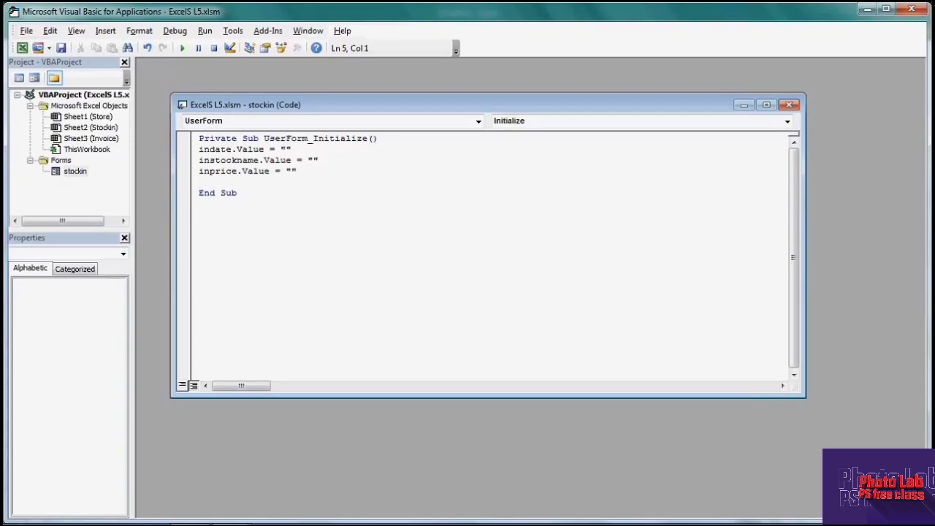
type("inq")
type("ty.v")
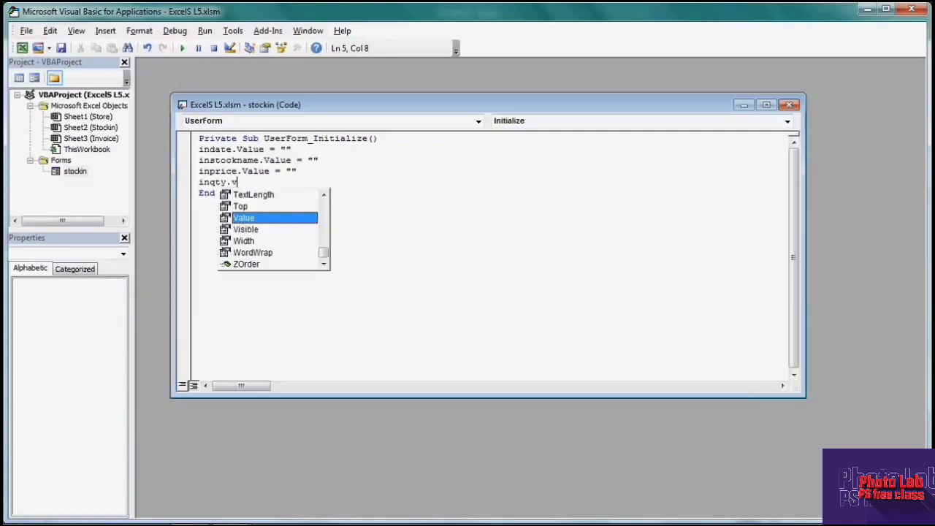
type("alue")
type("=\"")
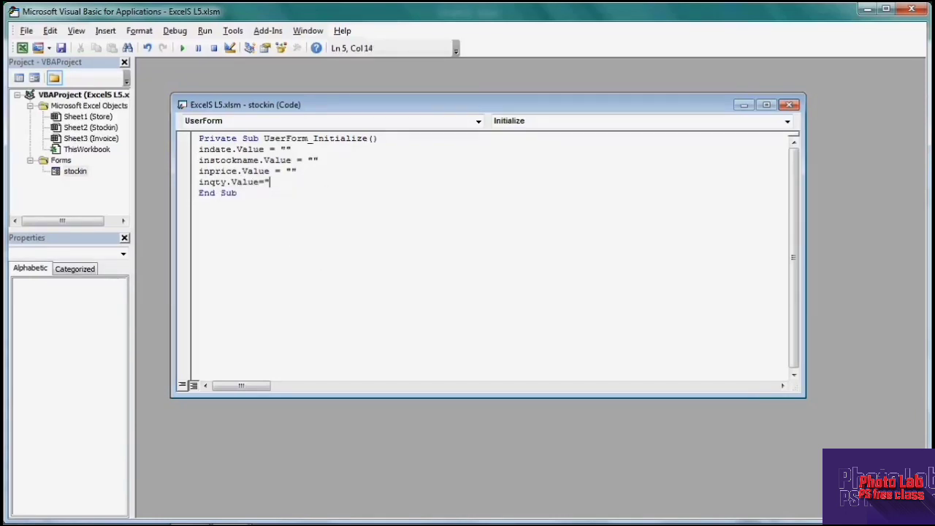
type("\"")
Step: Close the code window and create an ok_Click procedure from the stockin form's Ok button
left_click(791, 107)
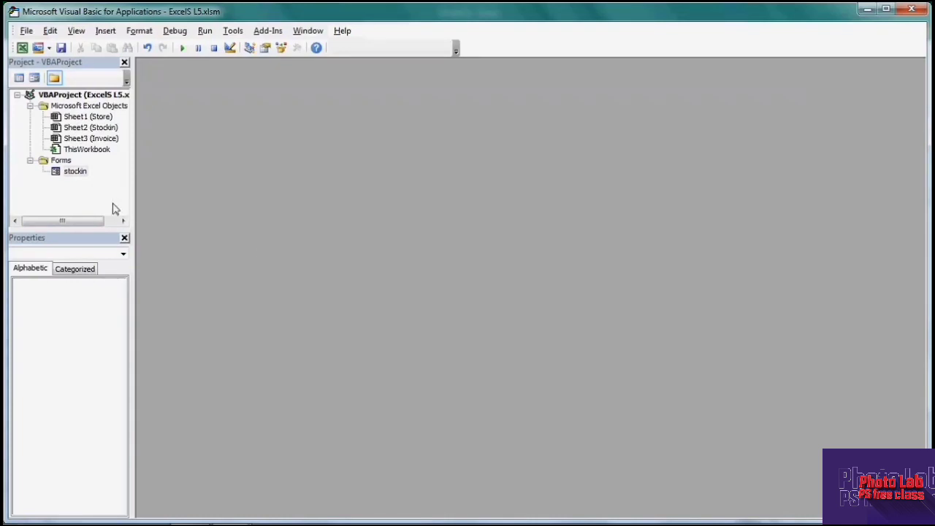
double_click(57, 175)
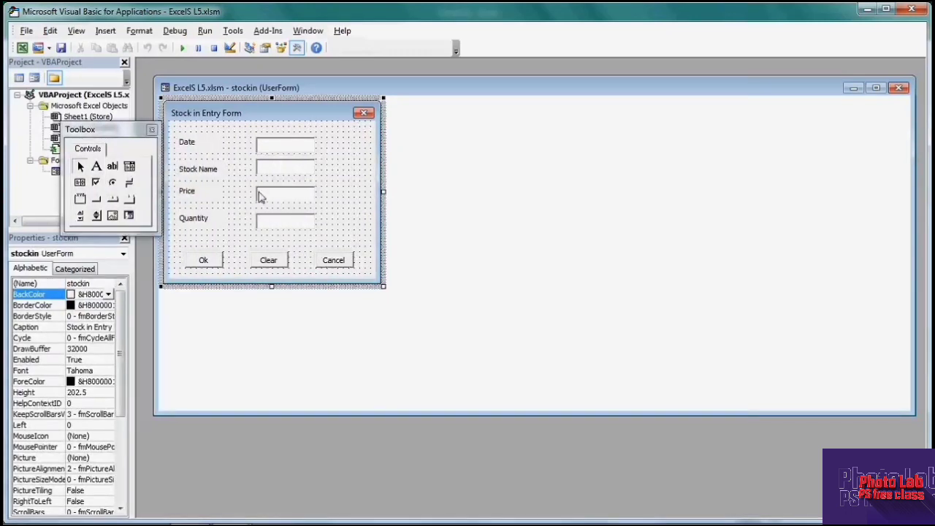
left_click(206, 262)
right_click(207, 262)
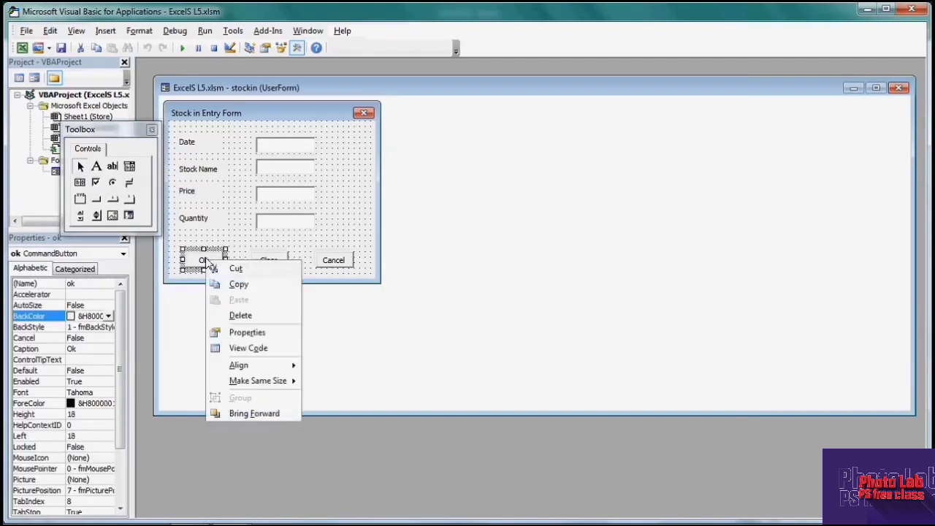
left_click(250, 351)
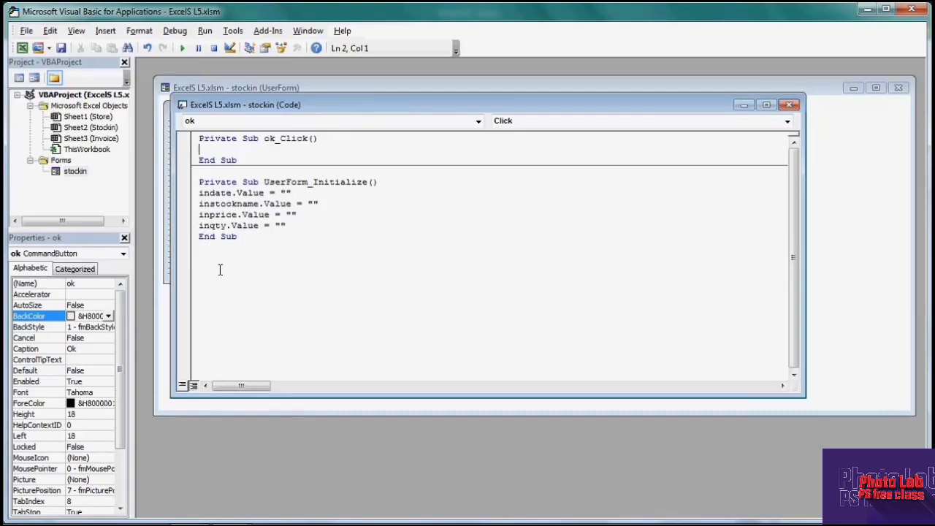
Step: Switch to Excel to view the Stockin sheet's No, Date, Stock Name, Price and Quantity headers
mouse_move(231, 516)
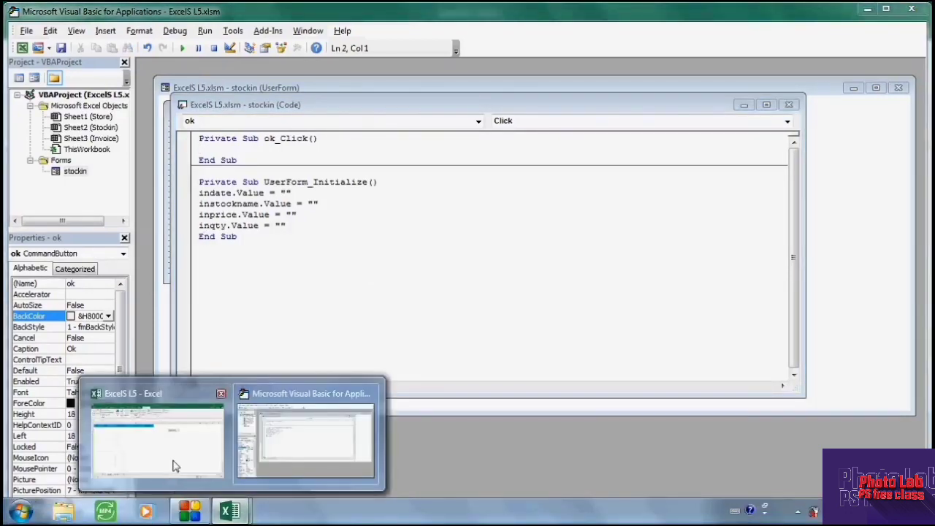
left_click(175, 464)
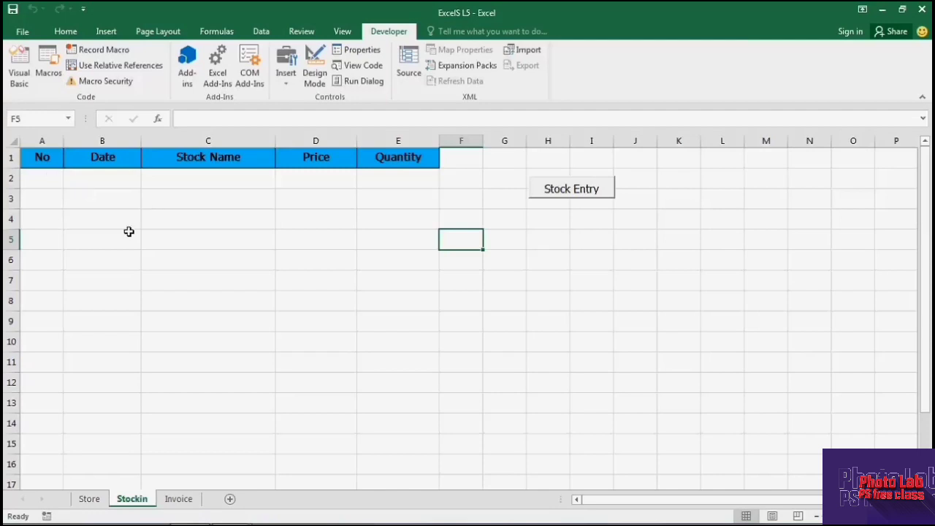
mouse_move(255, 513)
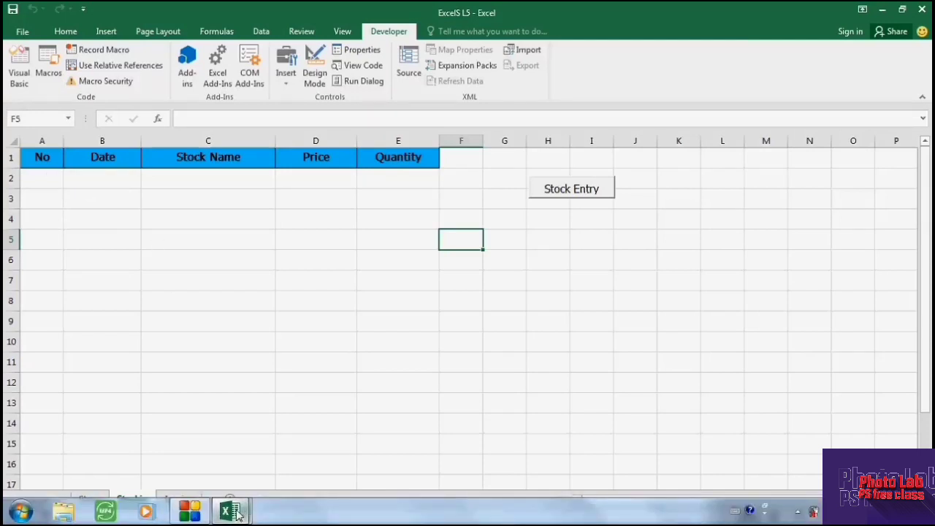
Step: Back in the VBA editor, declare row As Long in ok_Click
left_click(307, 445)
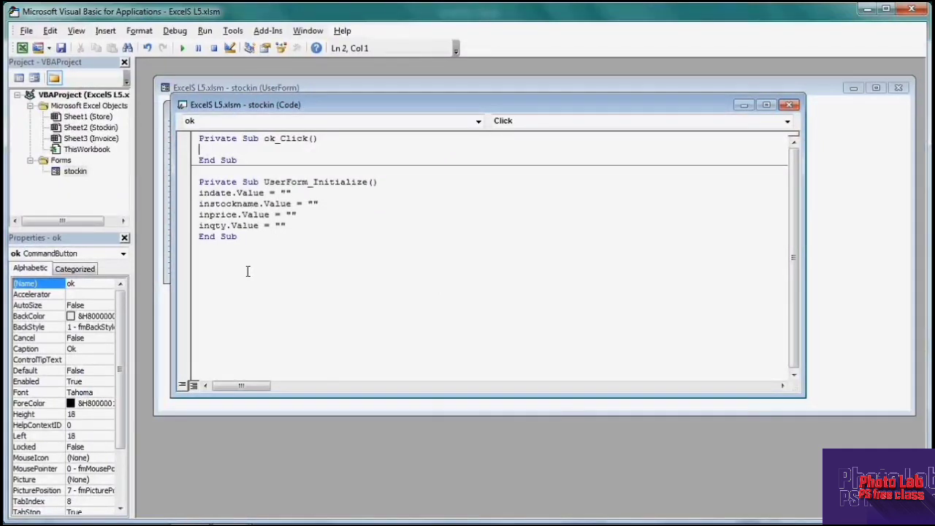
type("di")
type("m ro")
type("w")
type("as")
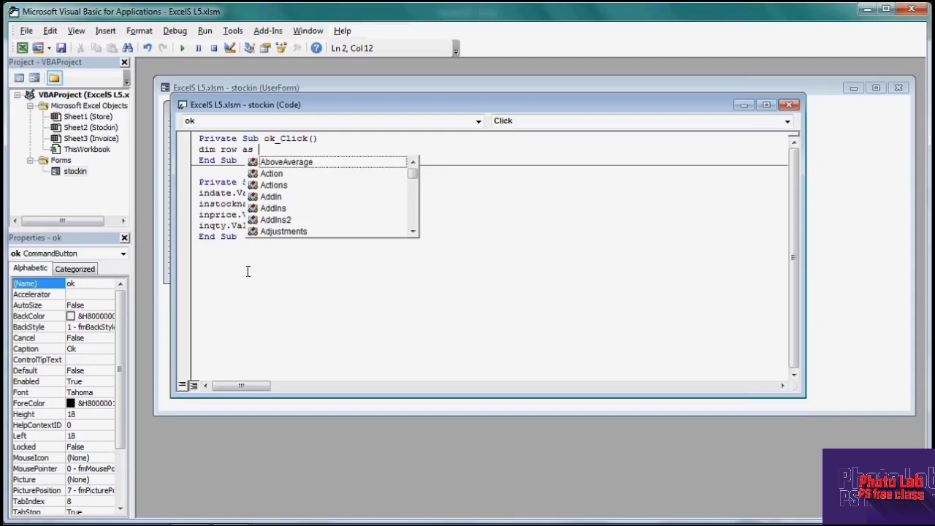
type("lon")
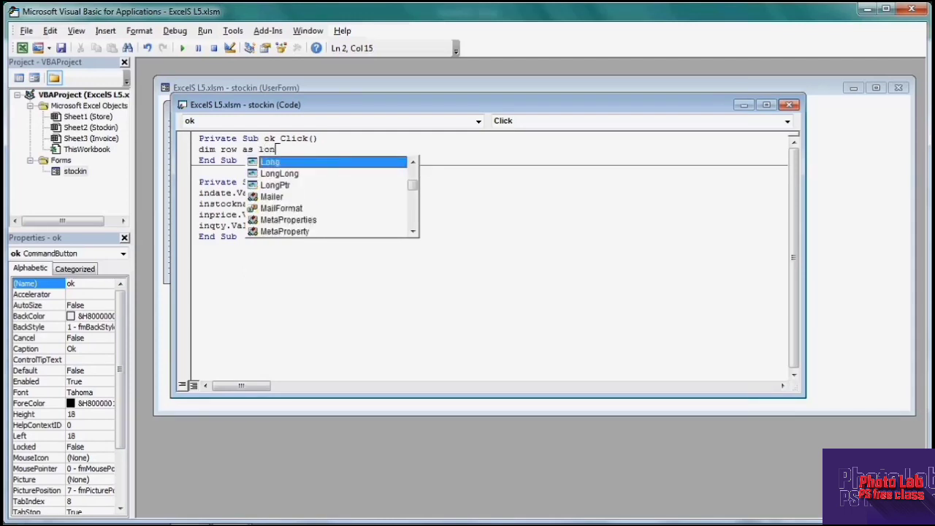
type("g")
key("Return")
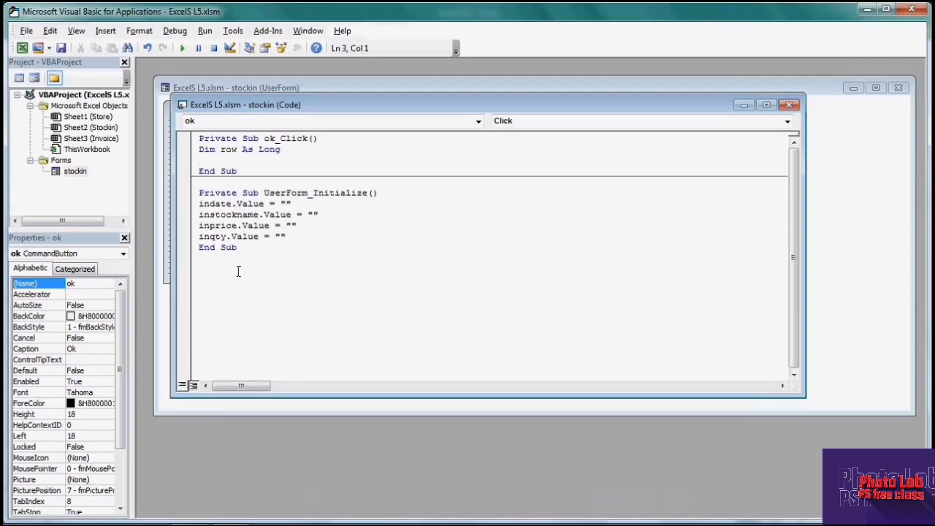
Step: Set row to worksheetfunction.CountA(range("a:a")) to count filled cells in column A
type("row")
type("=")
type("work")
type("sheet")
type("func")
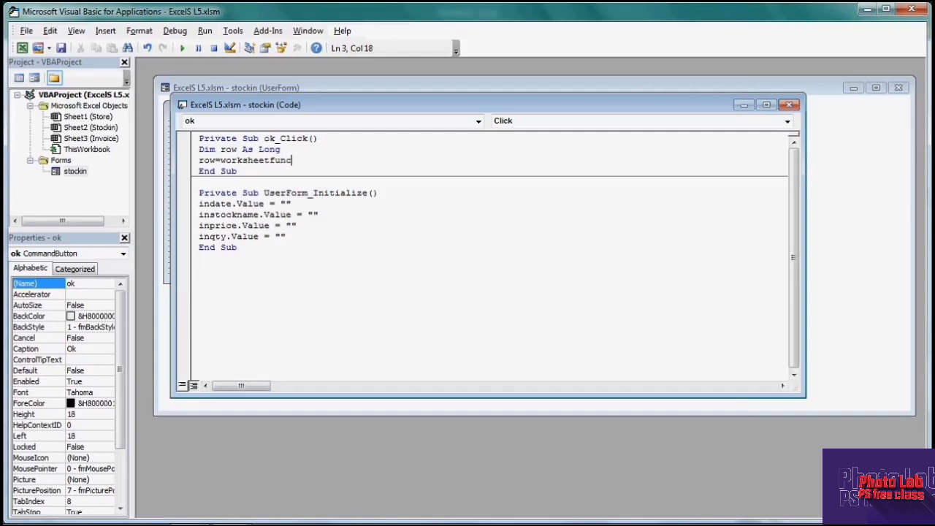
type("tion")
type(".")
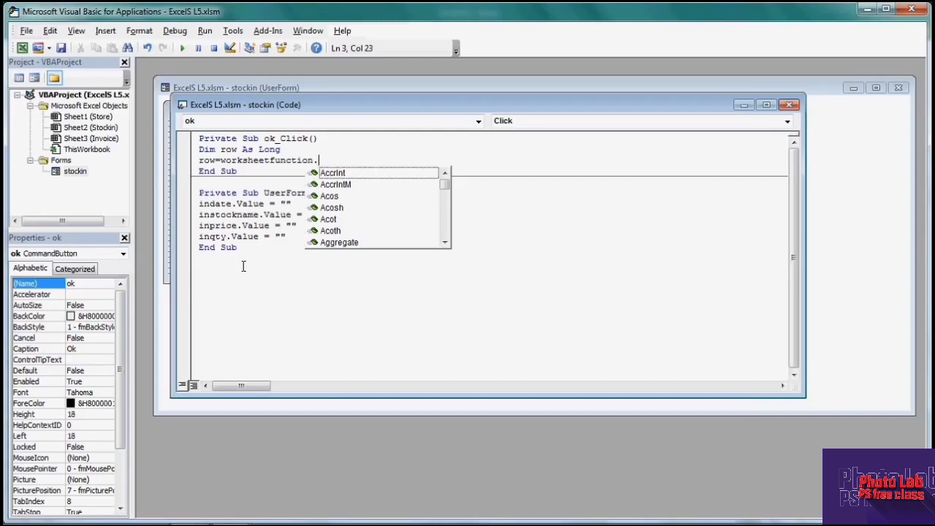
type("count")
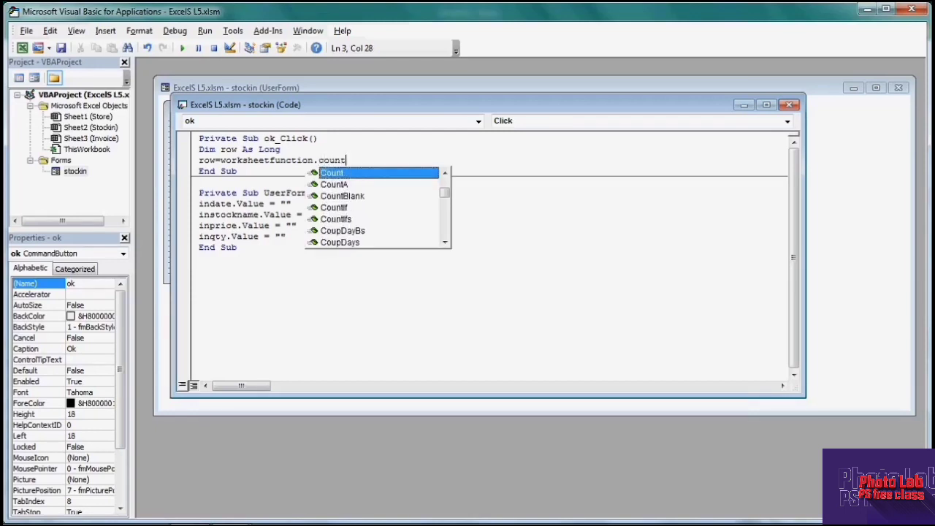
type("a")
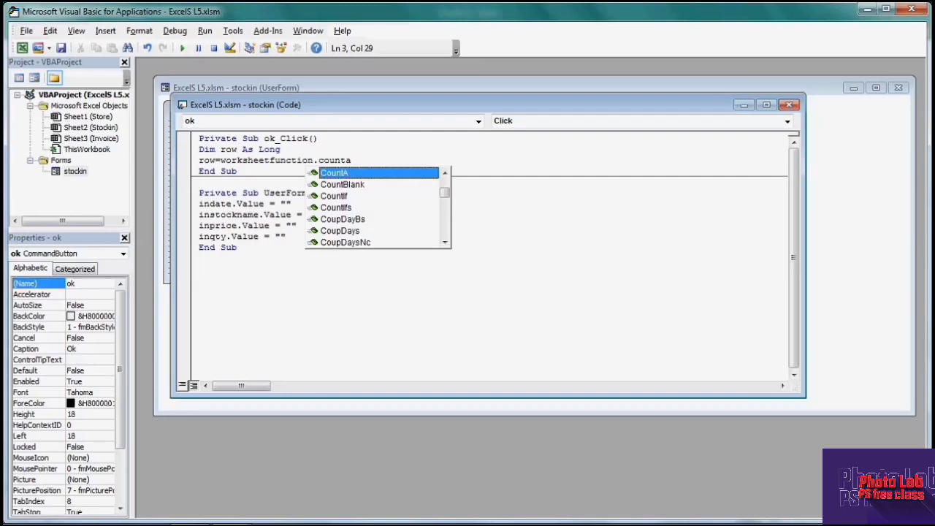
type("(")
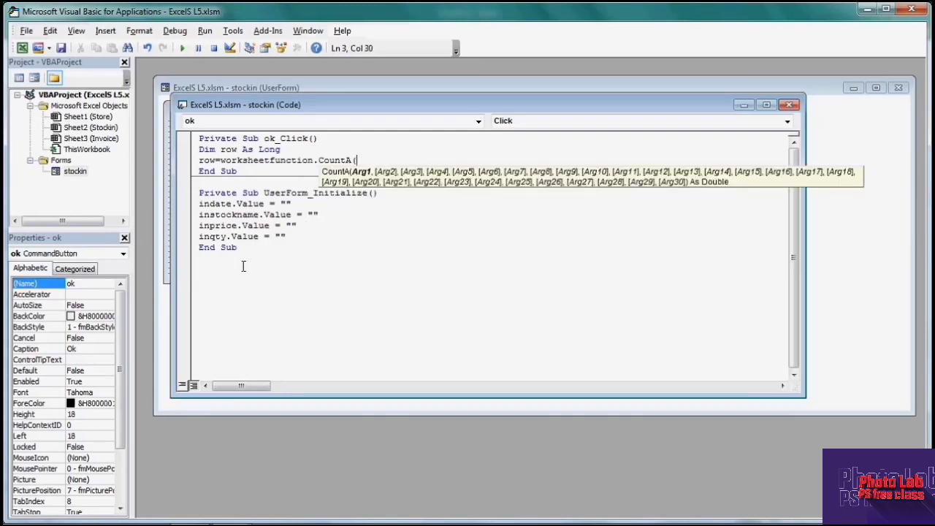
type("range")
type("(")
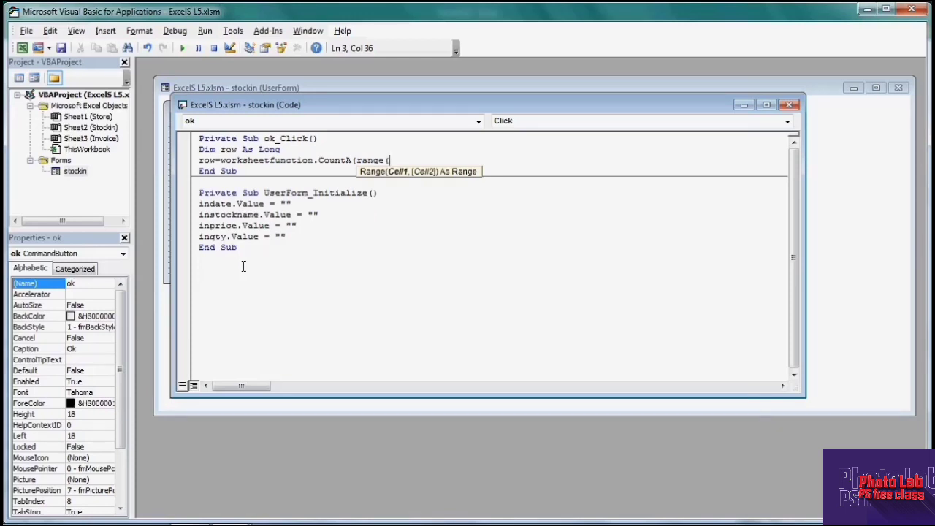
type("\"")
type("a:a")
type("\"")
type(")")
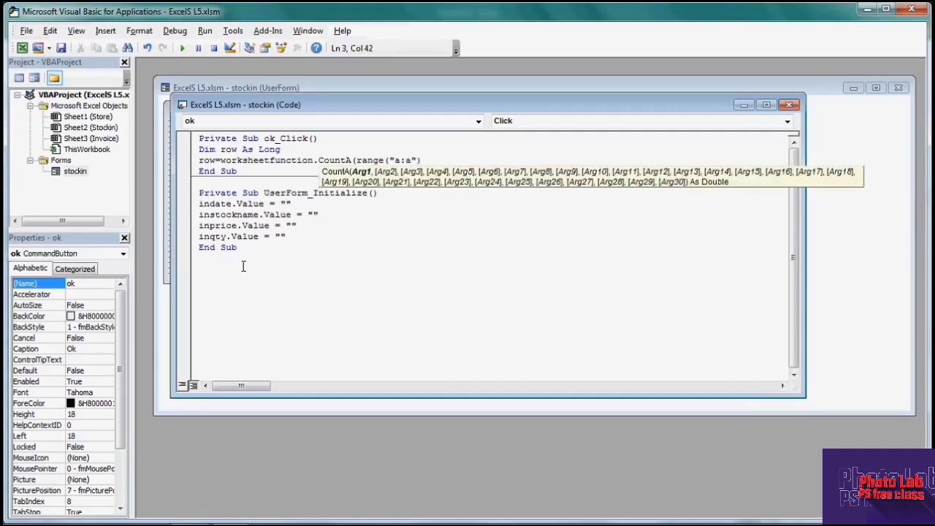
type(")")
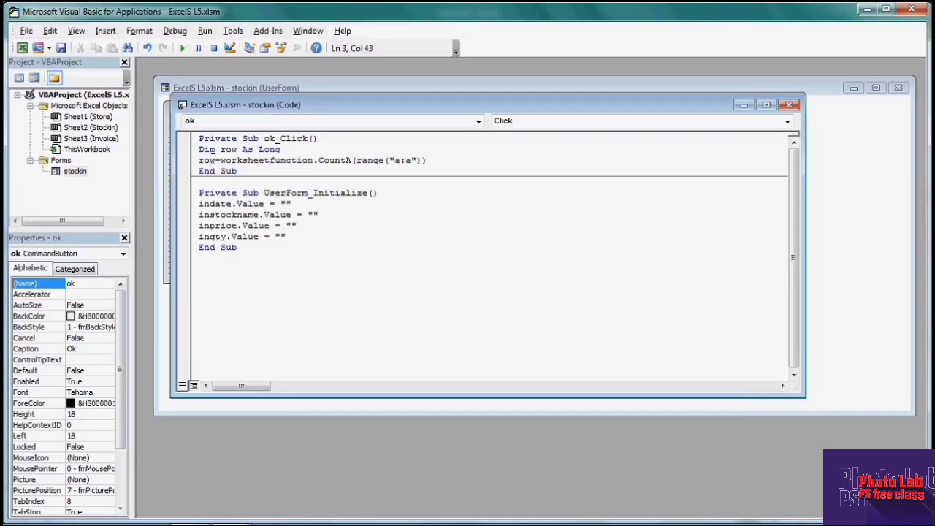
mouse_move(241, 508)
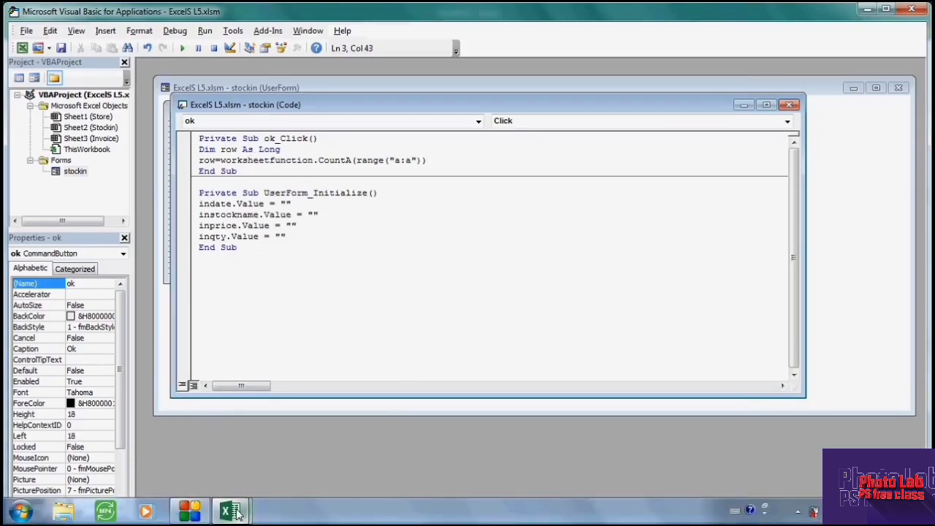
left_click(175, 458)
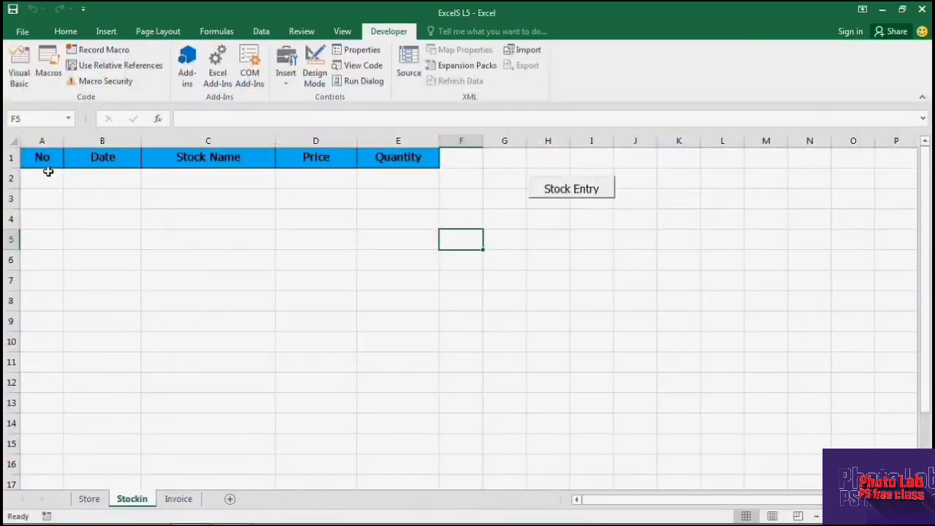
left_click(42, 239)
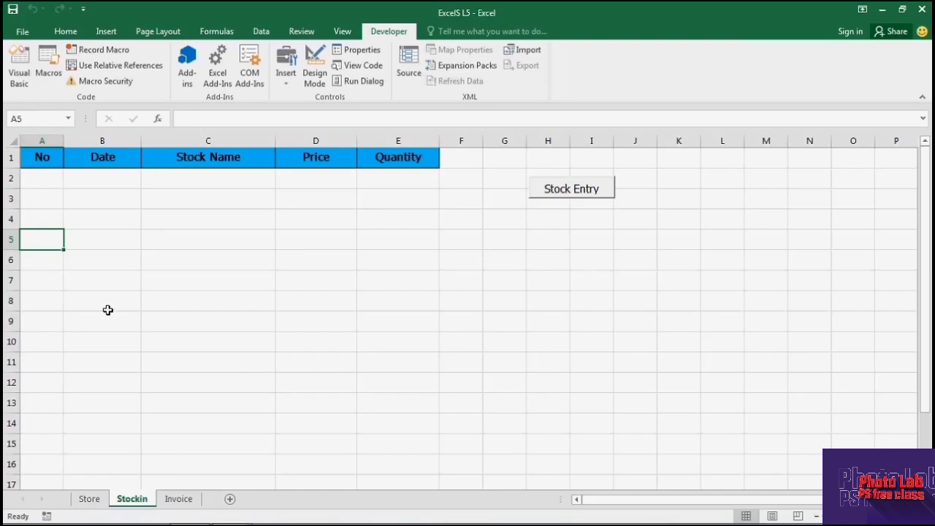
mouse_move(183, 521)
mouse_move(236, 517)
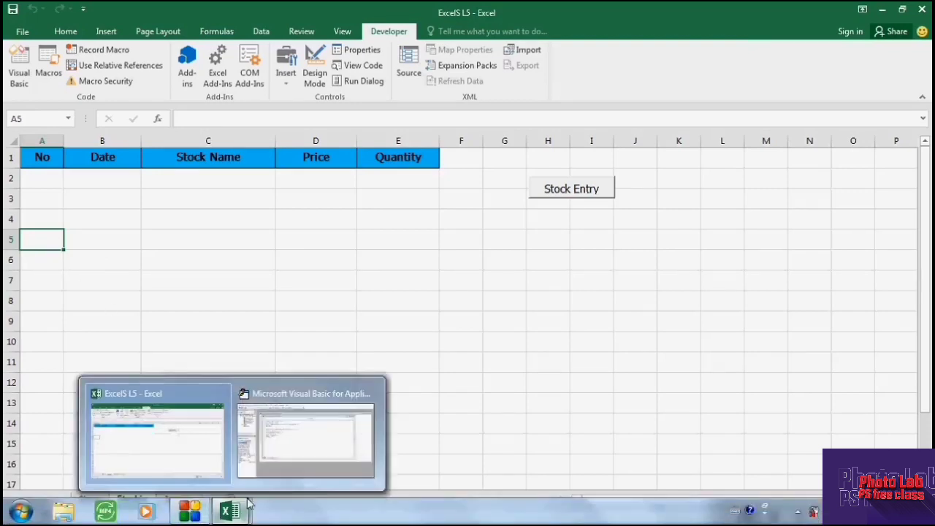
left_click(292, 444)
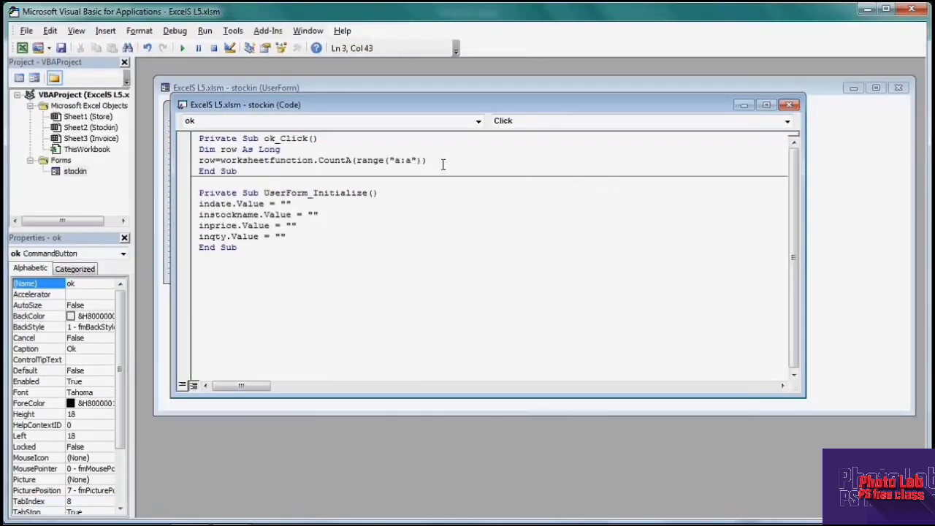
Step: Append + 1 to the CountA row line so it targets the next empty row
type("+")
type("1")
key("Return")
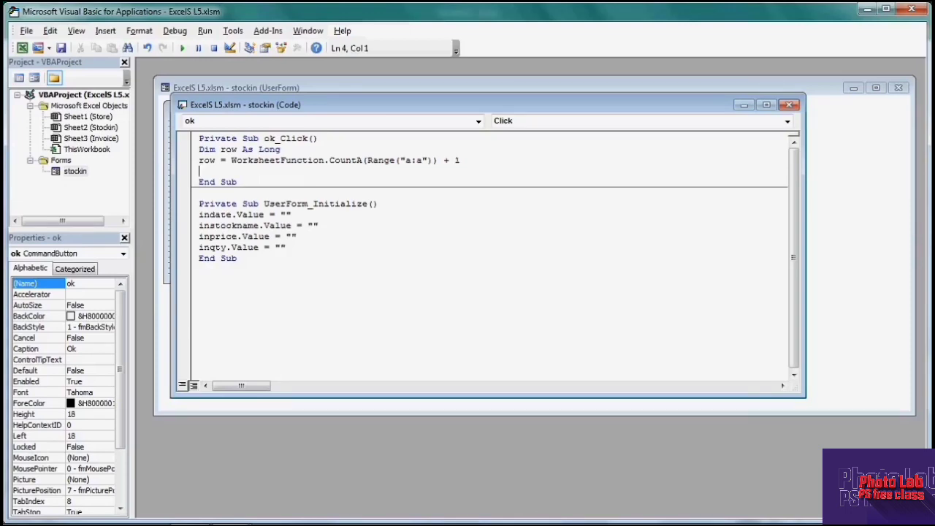
mouse_move(167, 520)
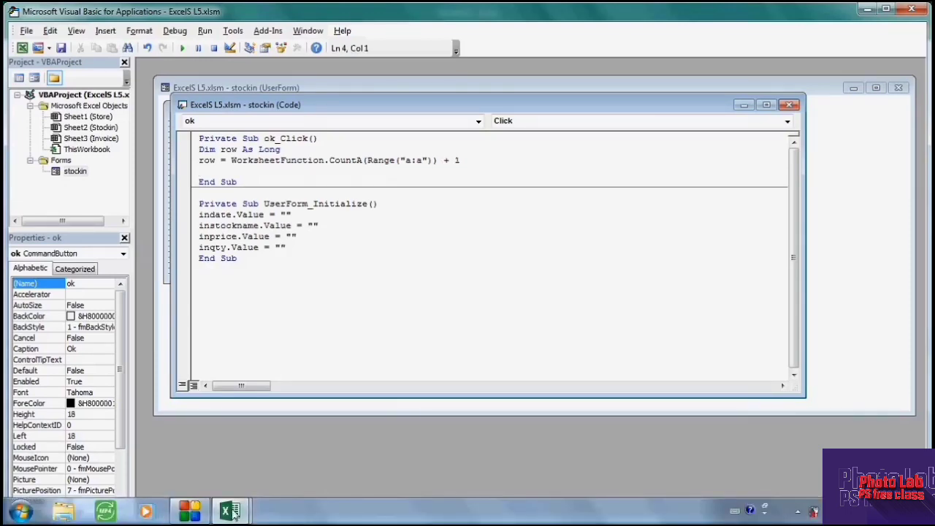
mouse_move(238, 514)
left_click(176, 468)
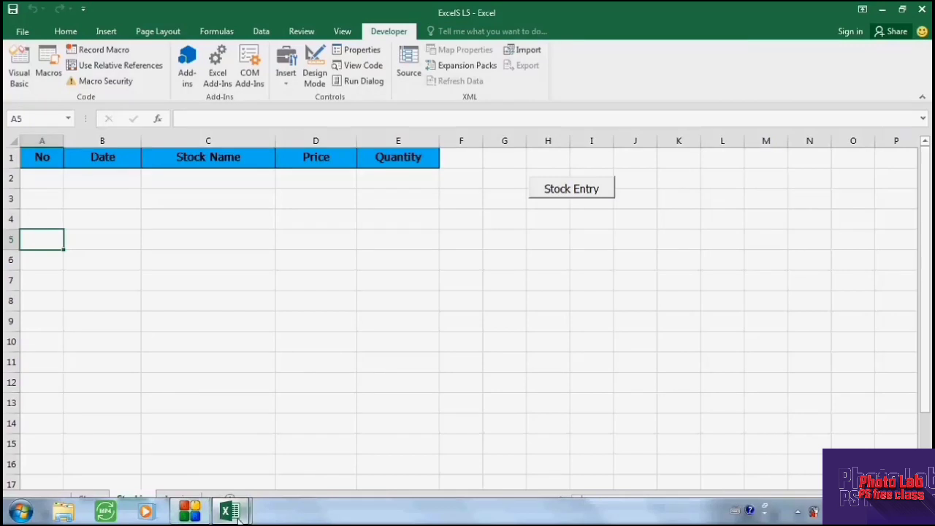
mouse_move(231, 511)
left_click(285, 441)
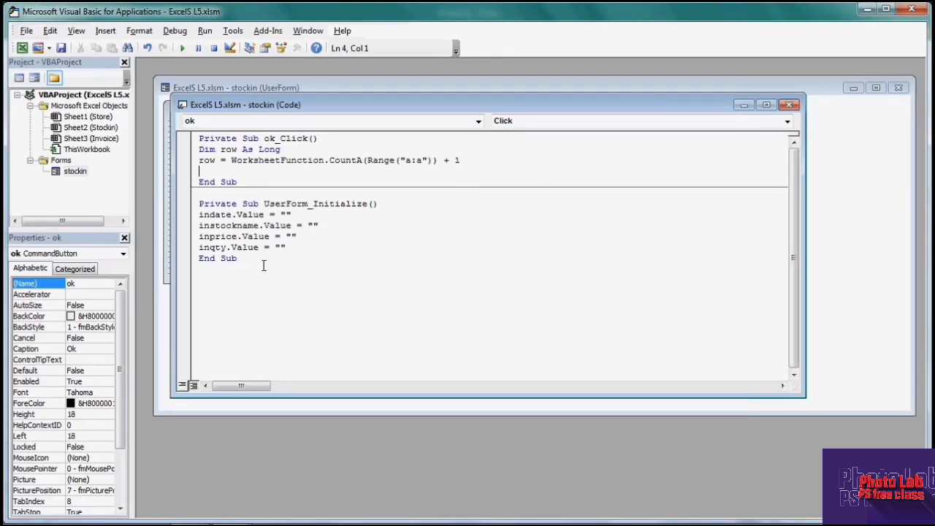
Step: Write the line cells(row,1).value=row-1 to number the new entry
type("ce")
type("lls")
type("(")
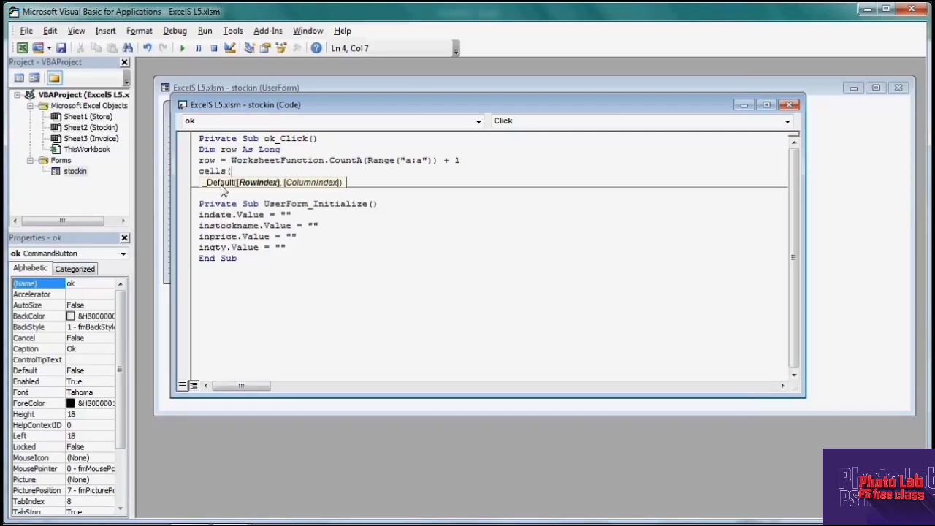
type("row")
type(",")
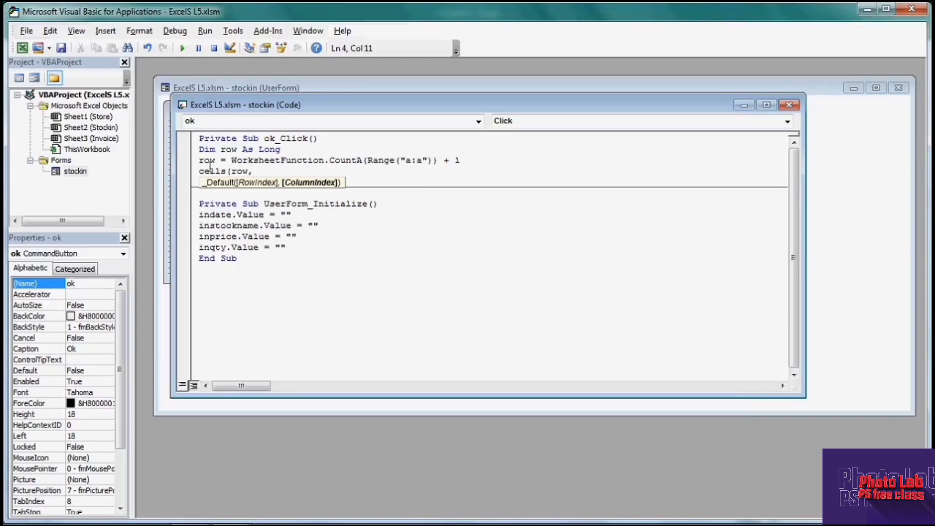
type("1)")
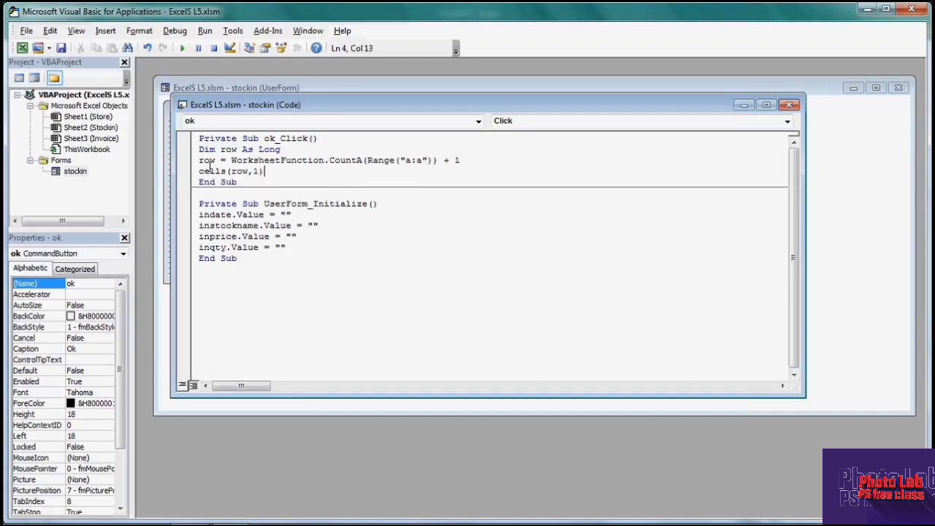
type(".v")
type("alue")
type("=")
type("r")
type("ow")
type("-1")
key("Return")
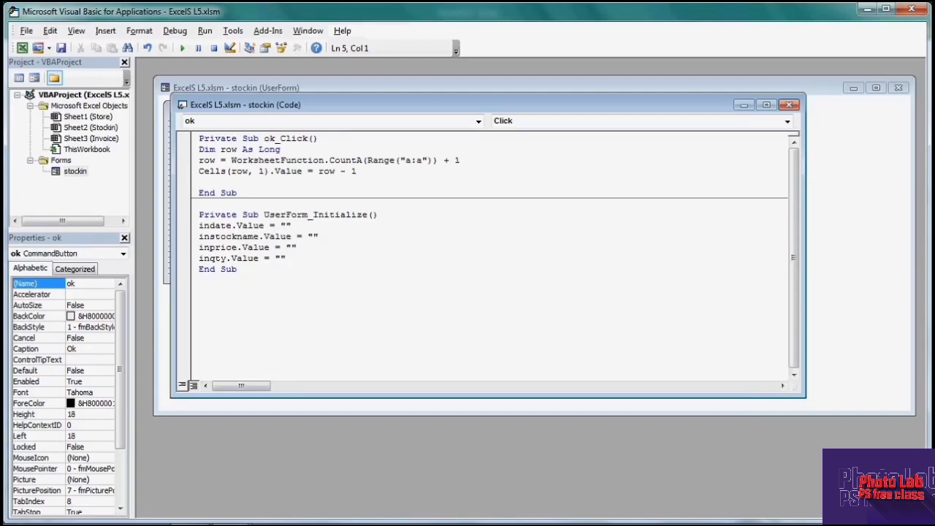
Step: Write indate.value into column 2 with cells(row,2).value=indate.value
type("c")
type("ells(")
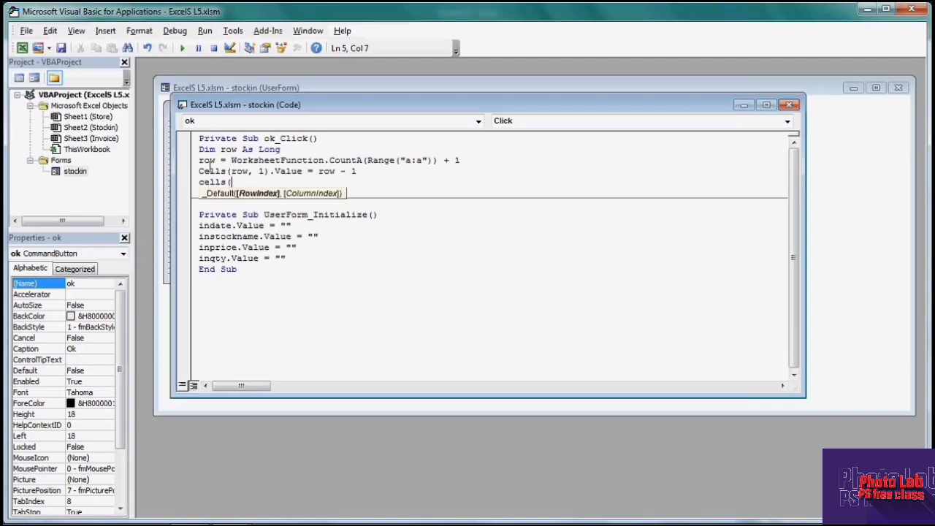
type("row")
type(",2")
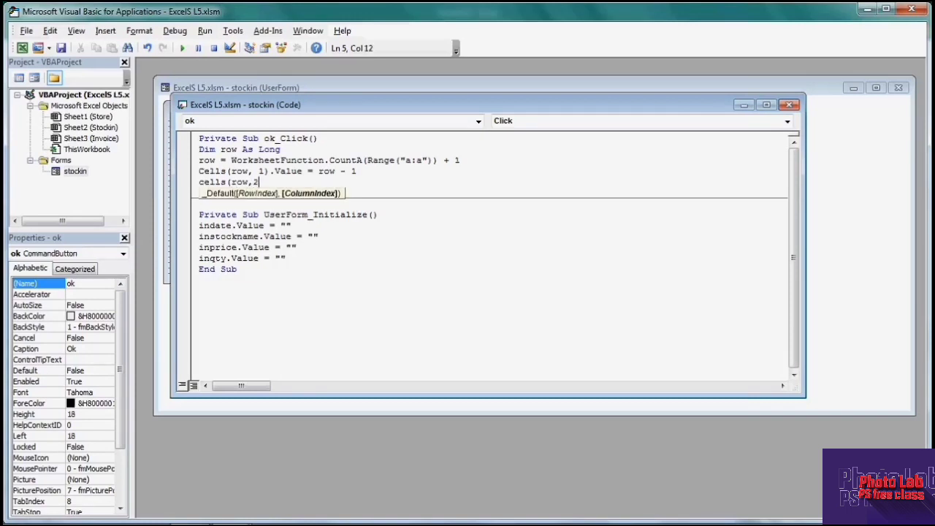
type(")")
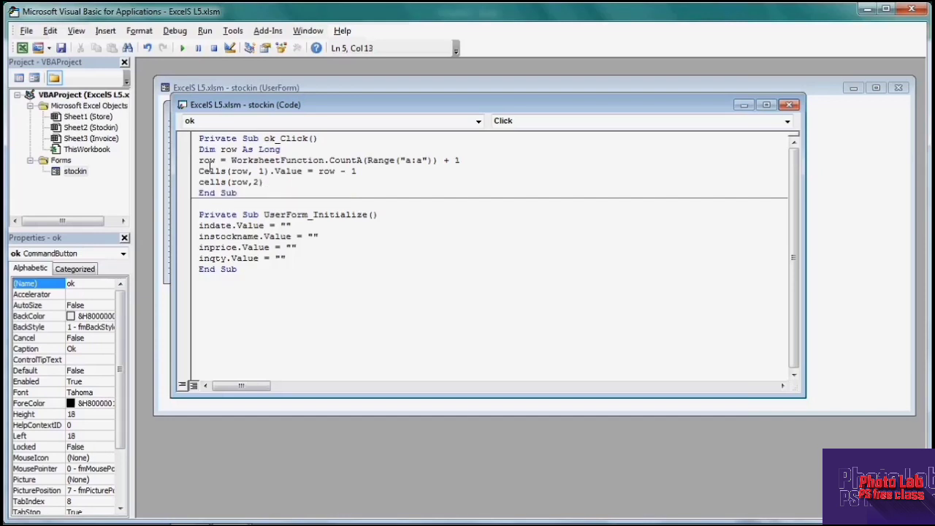
type(".value")
type("=")
type("i")
type("ndate")
type(".value")
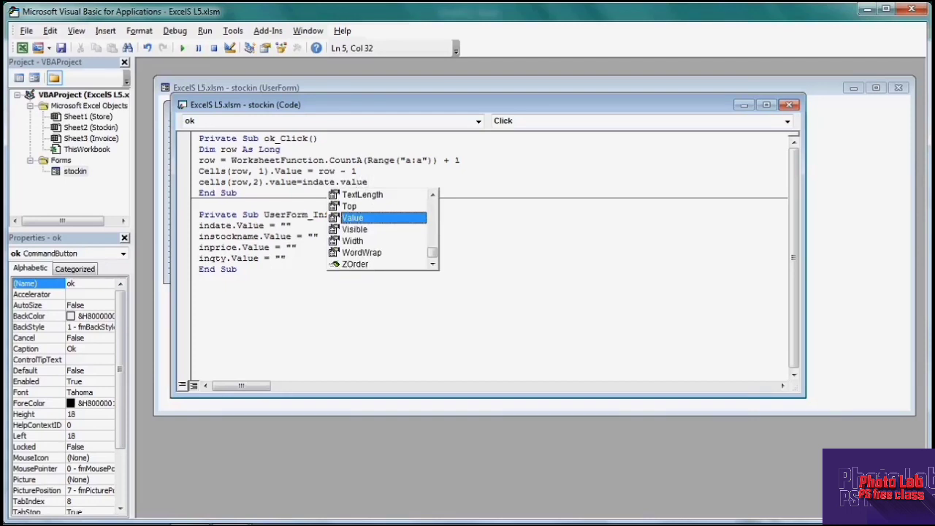
key("Return")
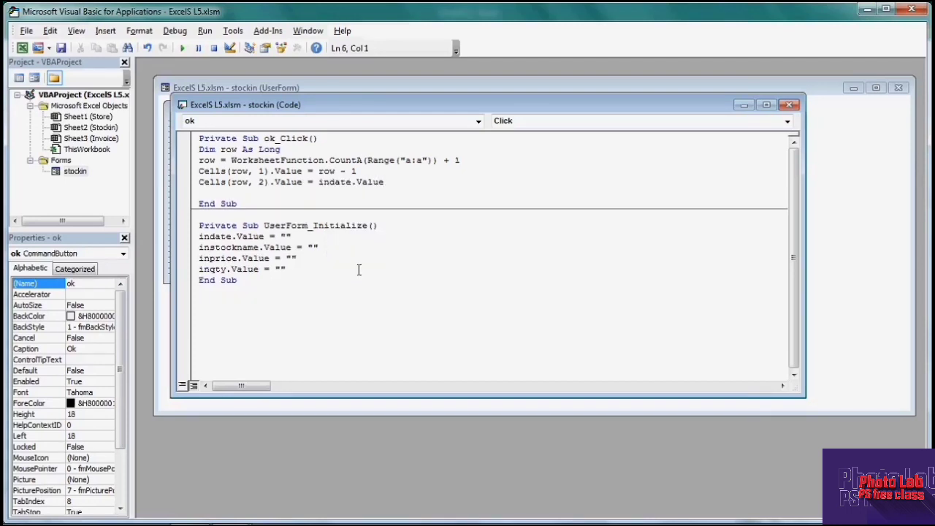
Step: Write instockname.value into cells(row,3) and begin the cells(row,4) inprice line
type("cell")
type("s(ro")
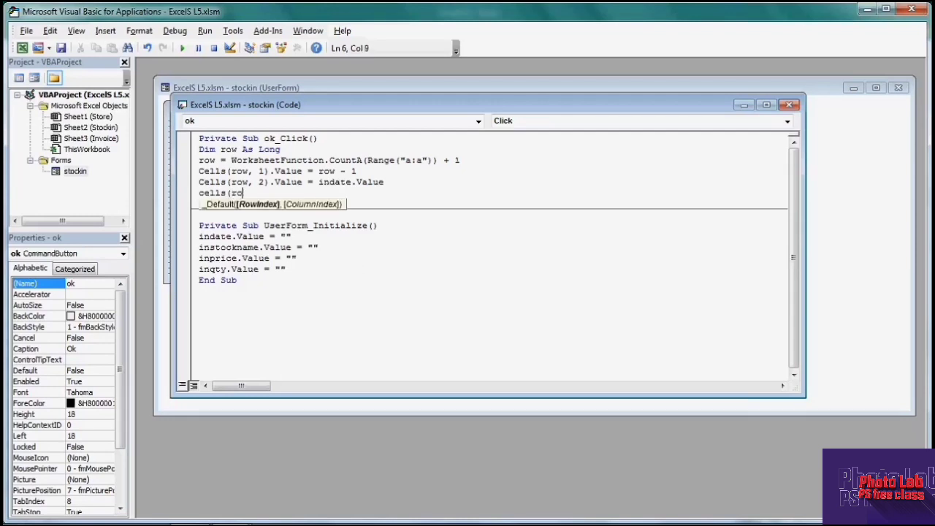
type("w,")
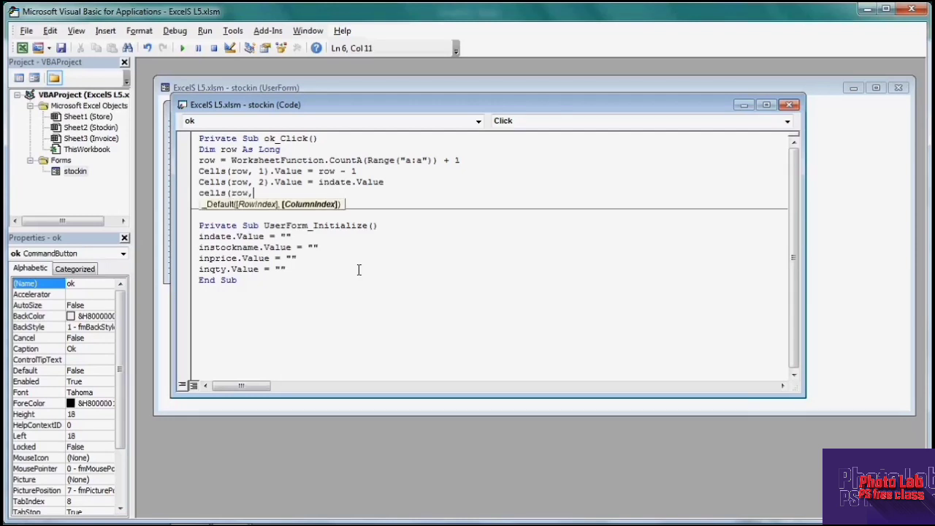
type("3)")
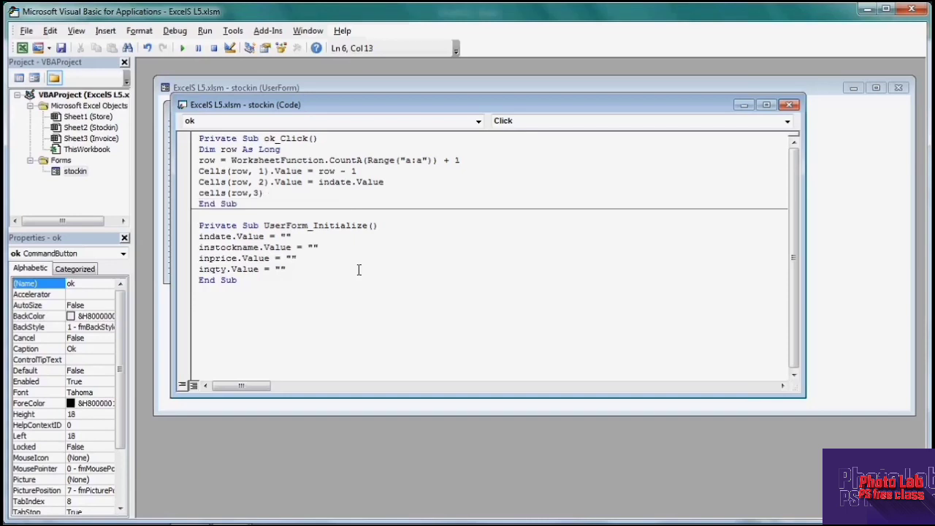
type(".value")
type("=")
type("ins")
type("t")
type("ockname")
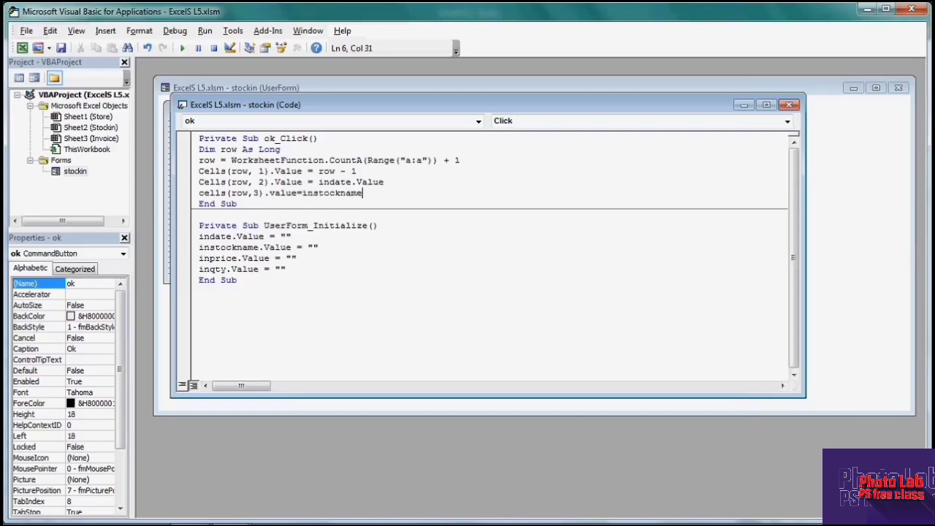
type(".value")
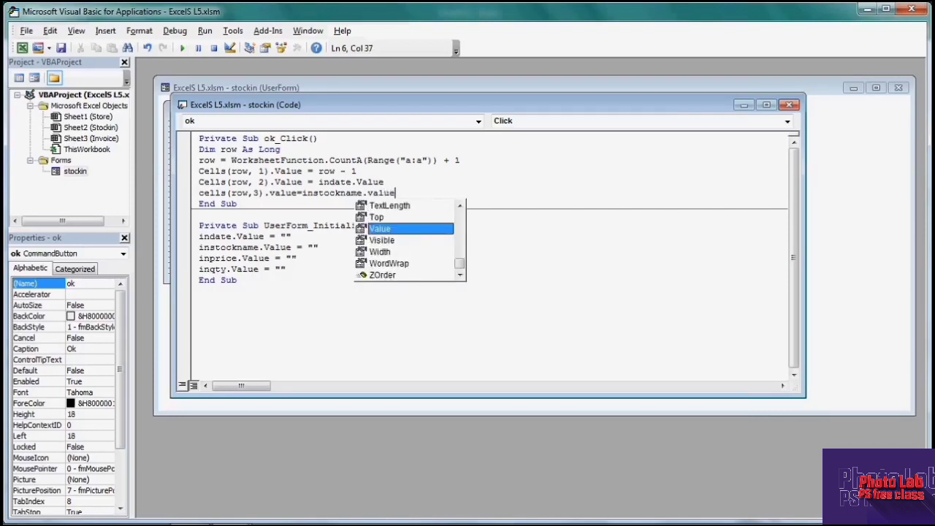
key("Return")
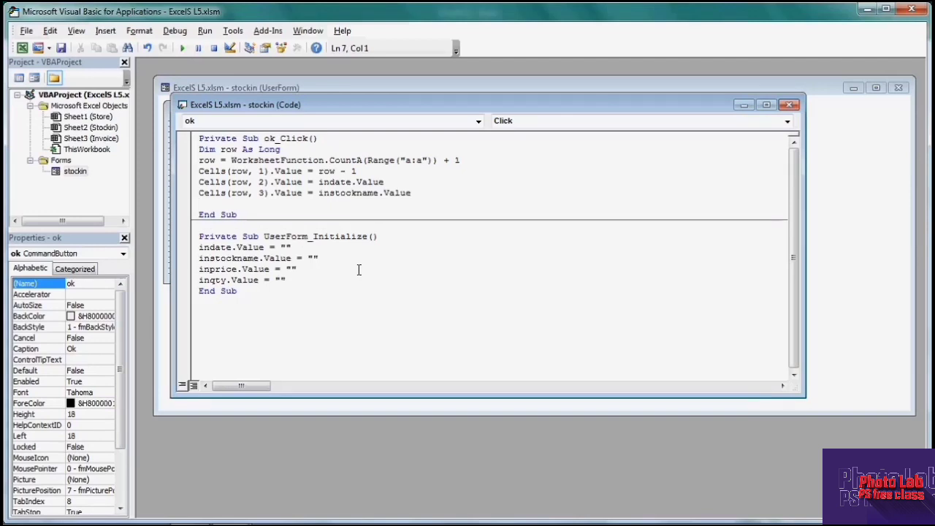
type("cells")
type("(")
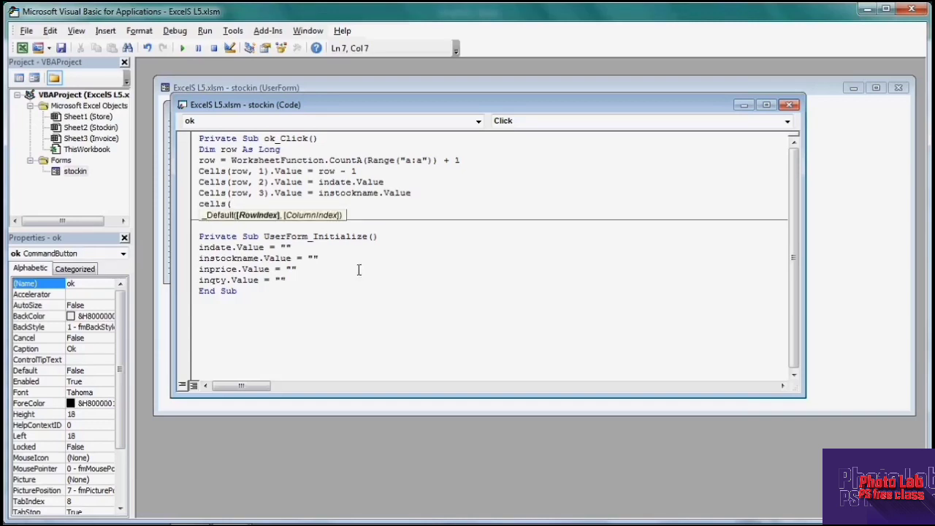
type("row,")
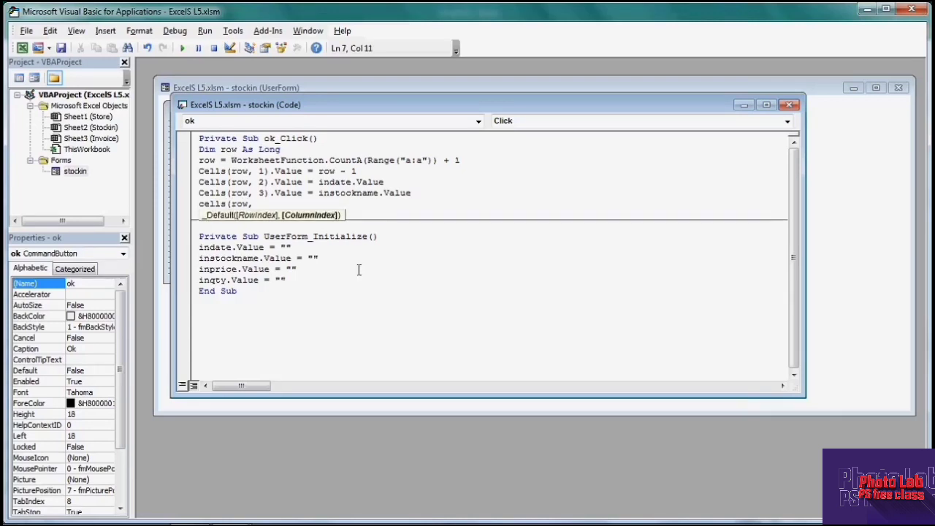
type("4")
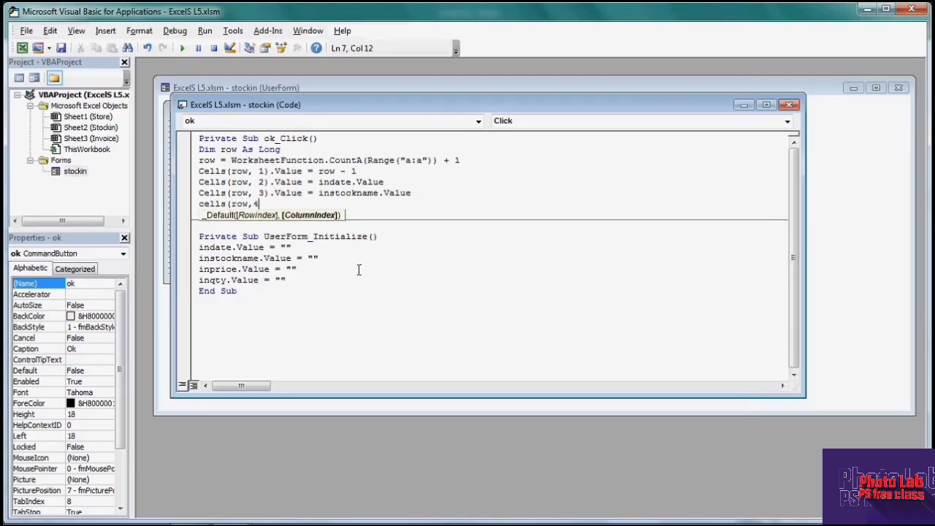
type(").value")
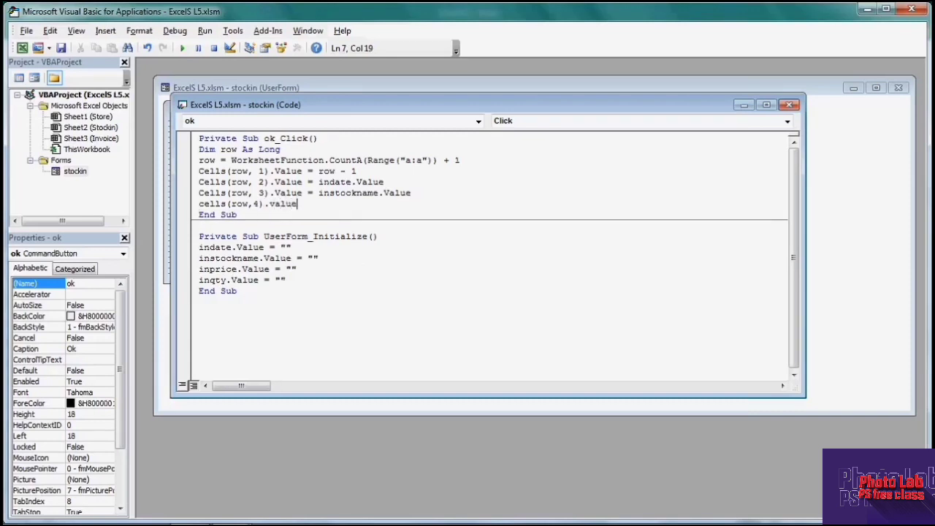
type("=")
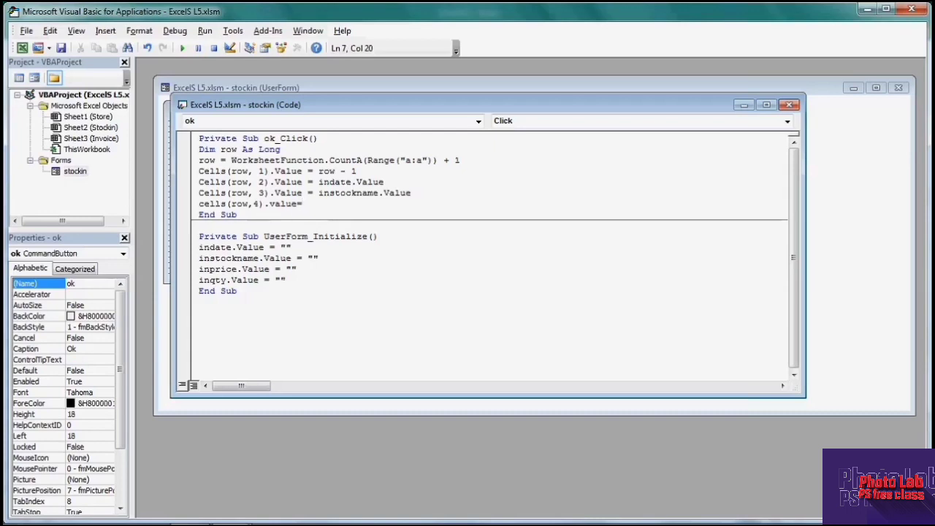
type("inprice.value")
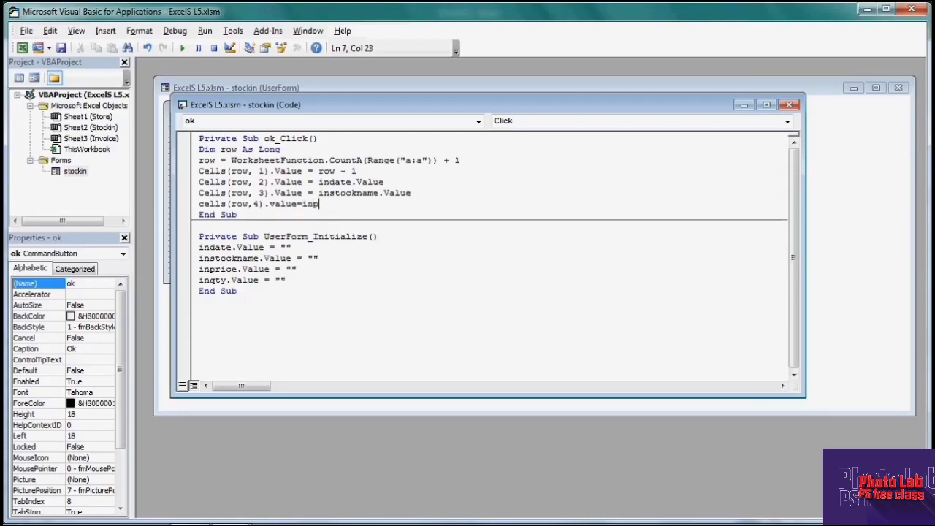
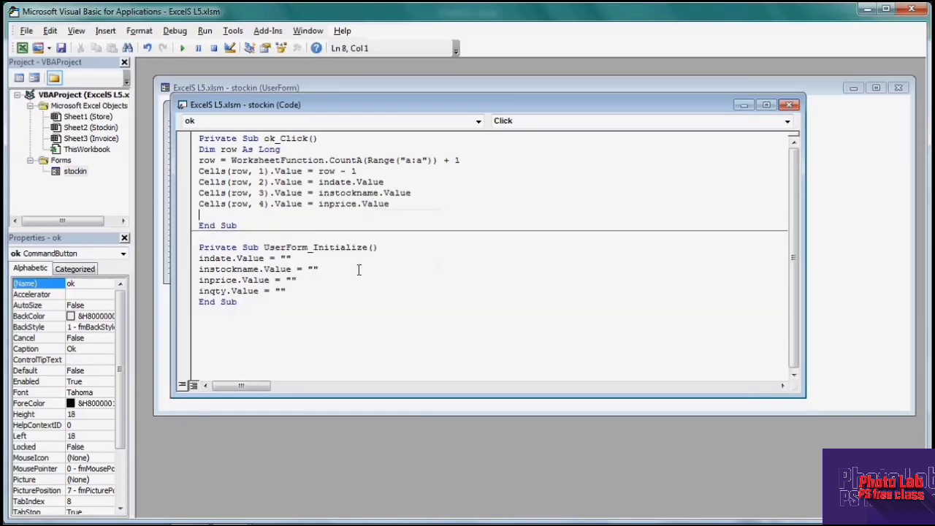
Step: Add Cells(row, 5).Value = inqty.Value to ok_Click and close the code window
type("ce")
type("lls(")
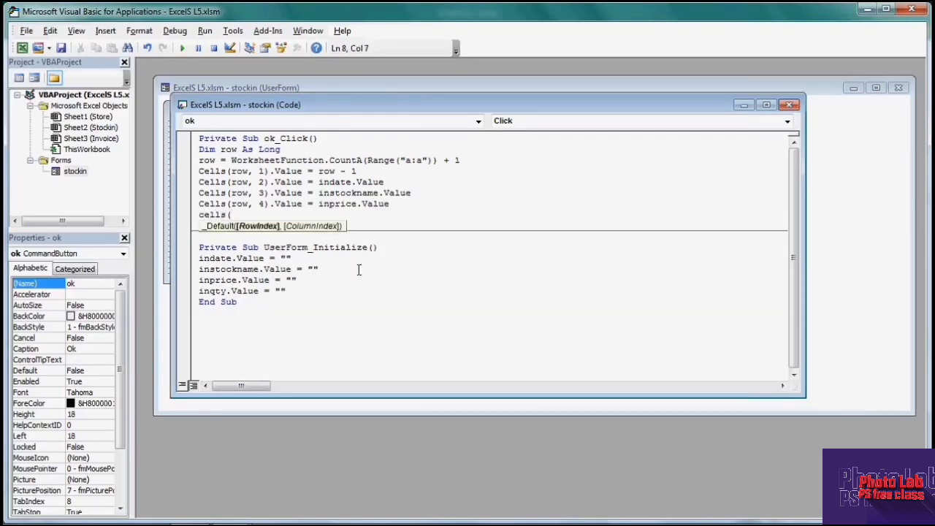
type("row,")
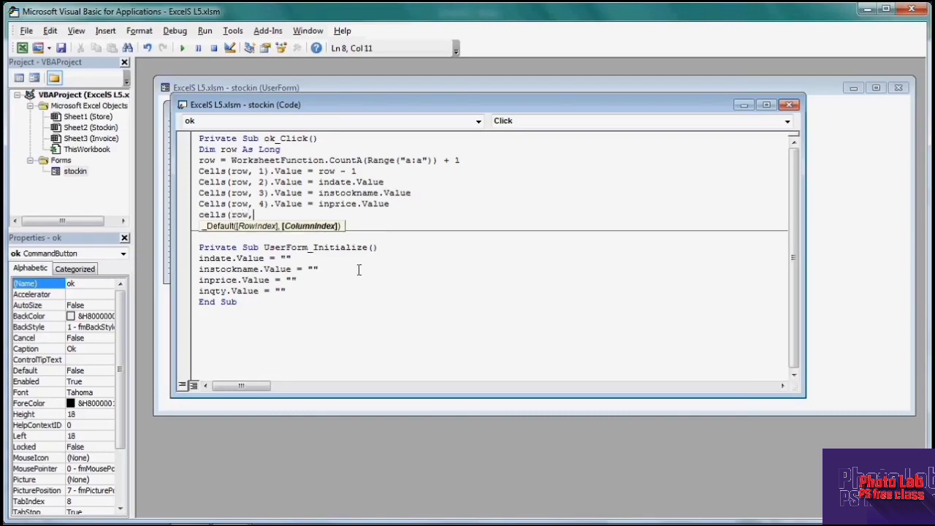
type("5")
type(").v")
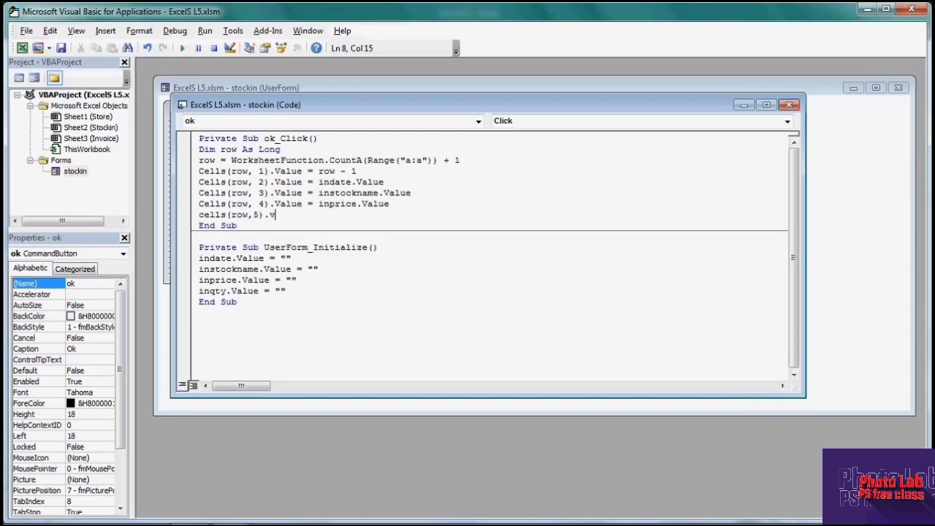
type("alue")
type("=")
type("in")
type("qty")
type(".value")
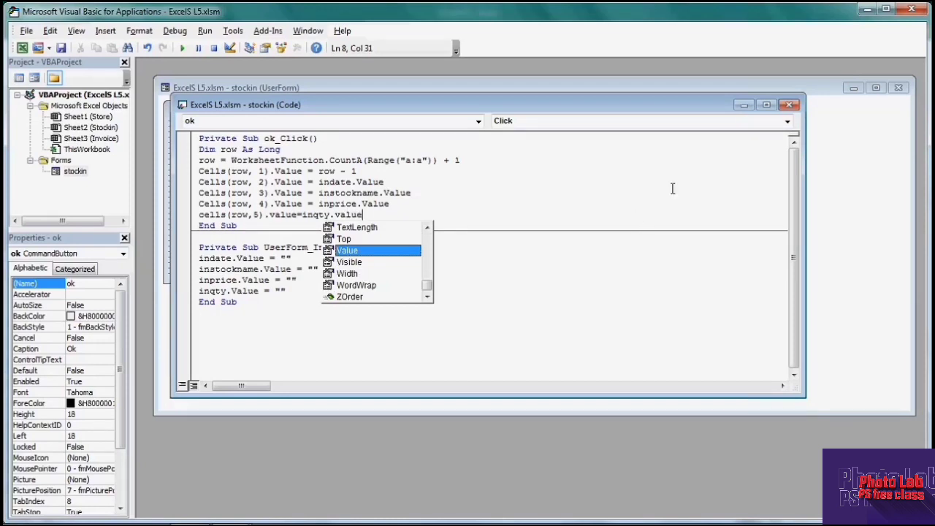
left_click(441, 181)
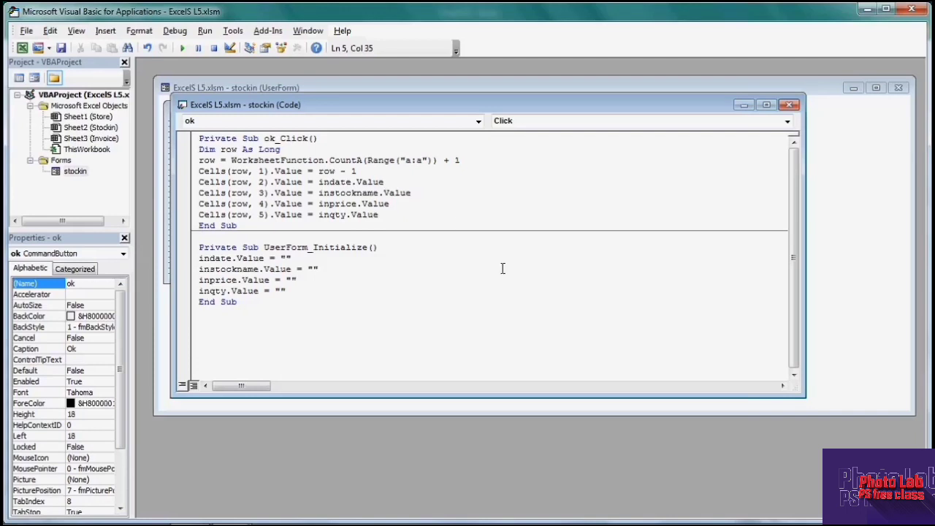
left_click(792, 106)
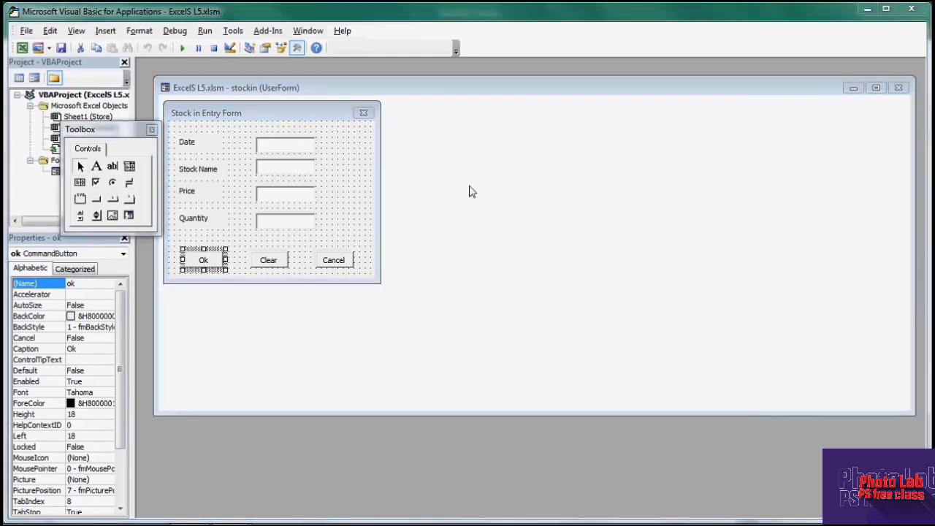
Step: Make the Clear button's clear_Click routine call UserForm_Initialize, then return to the form design
left_click(471, 230)
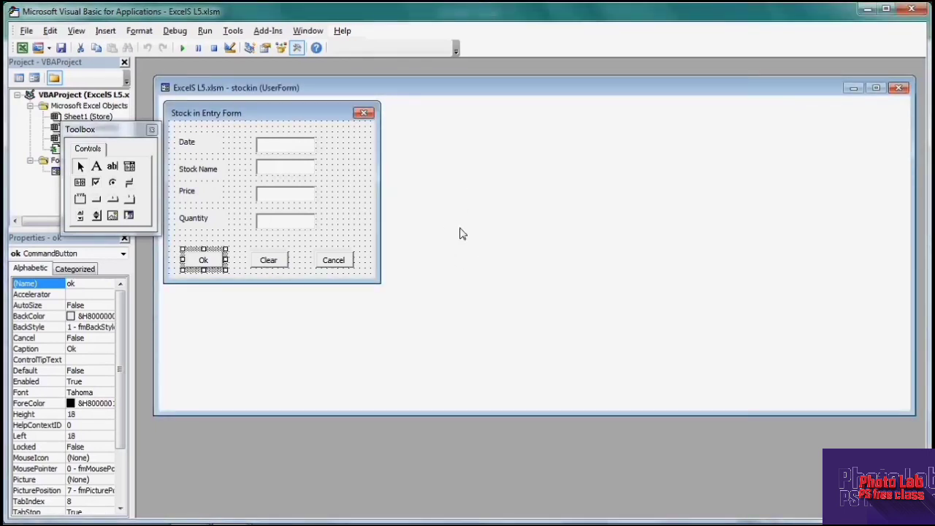
left_click(275, 266)
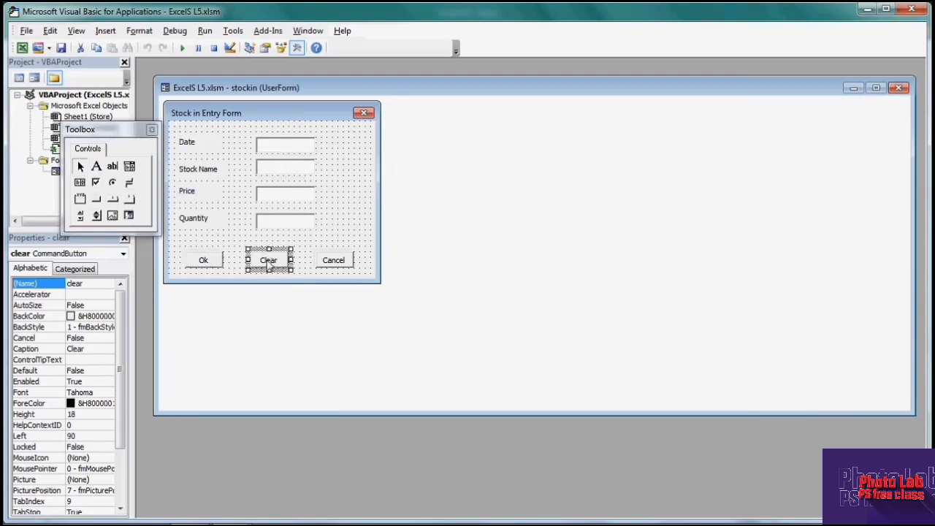
right_click(276, 268)
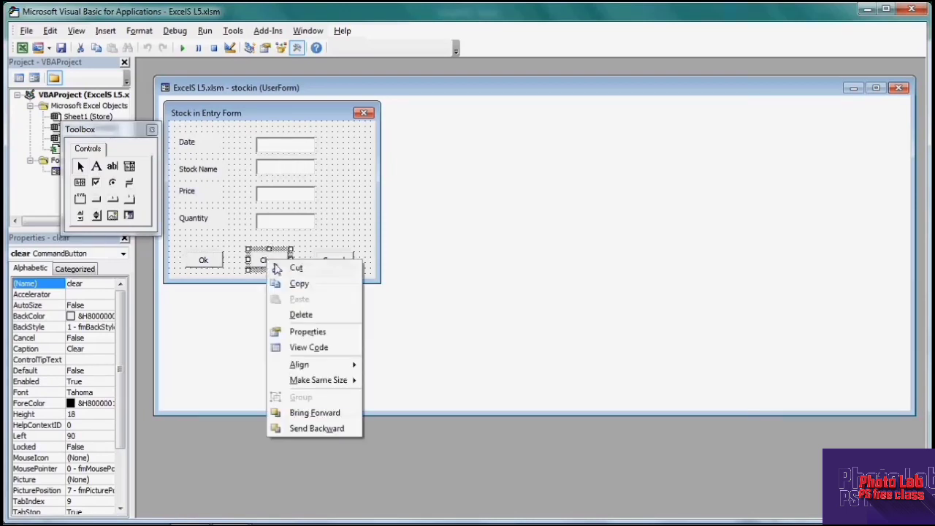
left_click(308, 347)
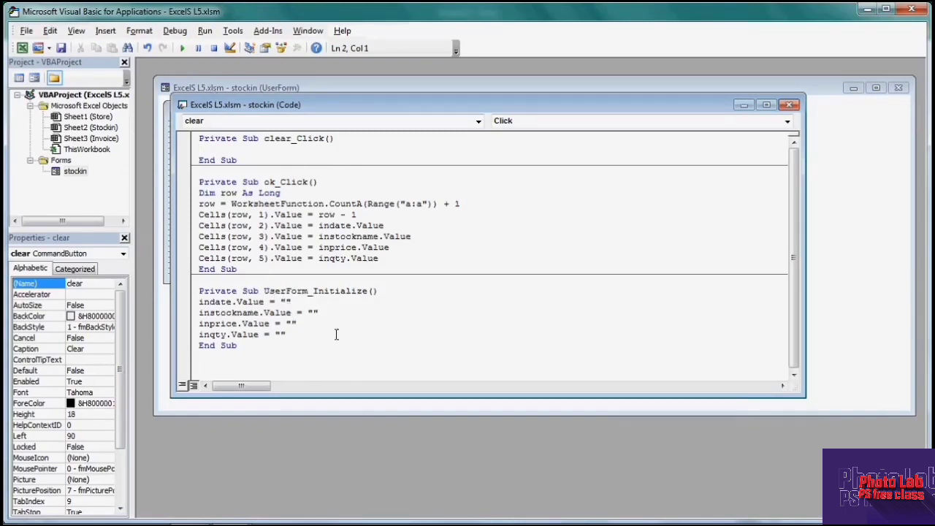
type("cal")
type("l ")
type("use")
type("rform")
type("_i")
type("nitia")
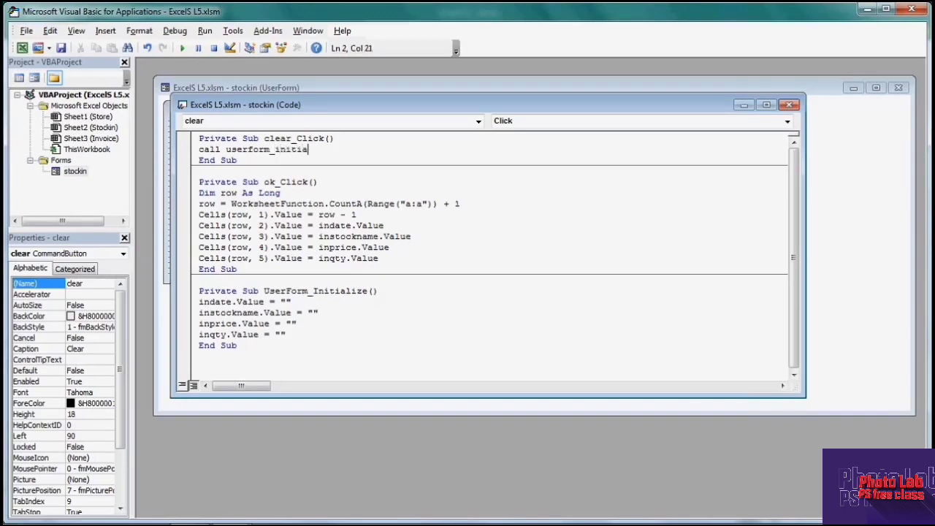
type("lize")
left_click(791, 106)
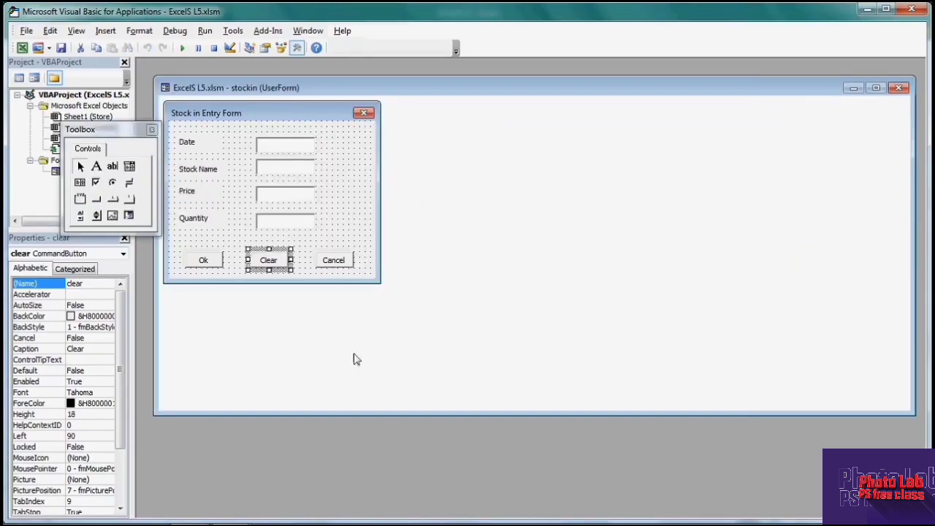
Step: Add 'Unload Me' to the Cancel button's click routine and close the VBA editor
left_click(338, 262)
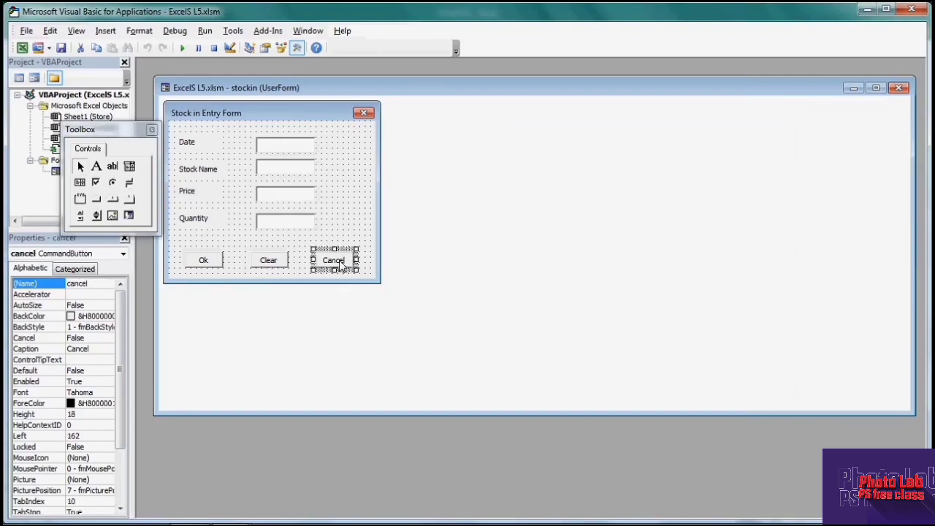
right_click(335, 260)
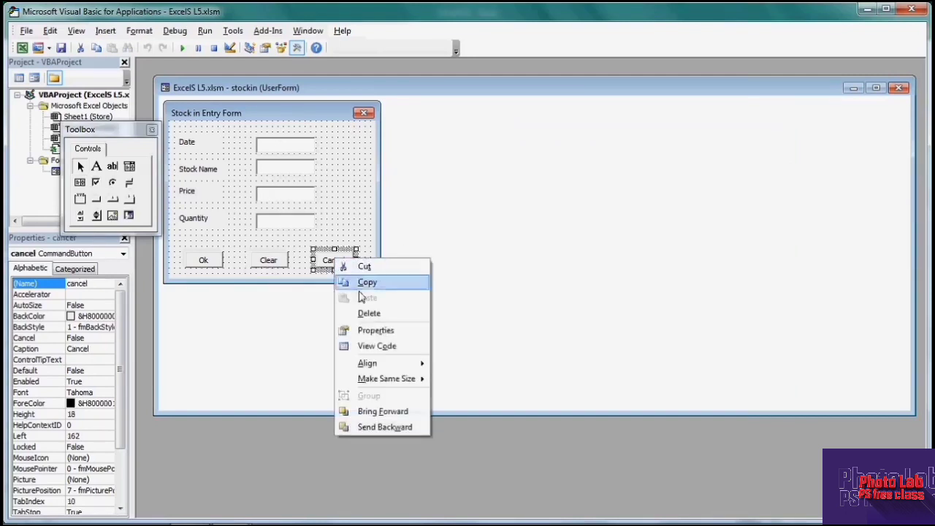
left_click(374, 350)
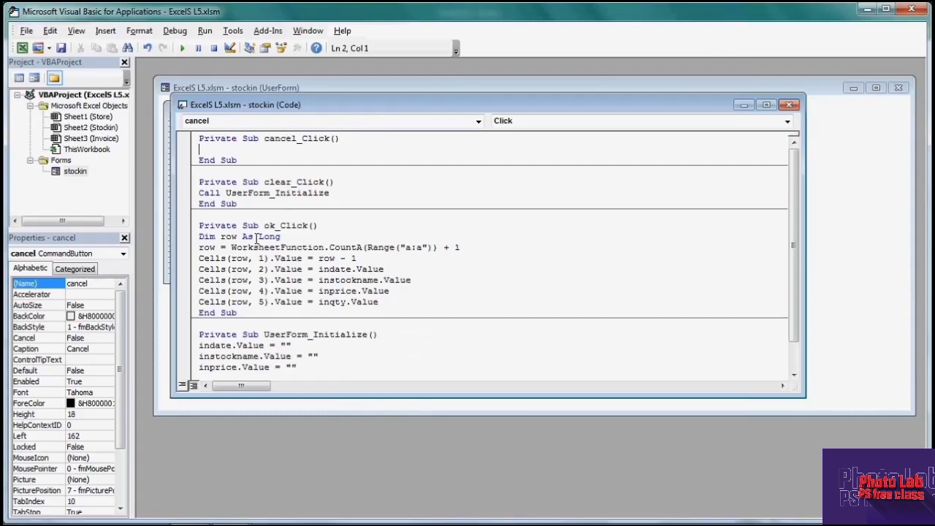
type("u")
type("nload ")
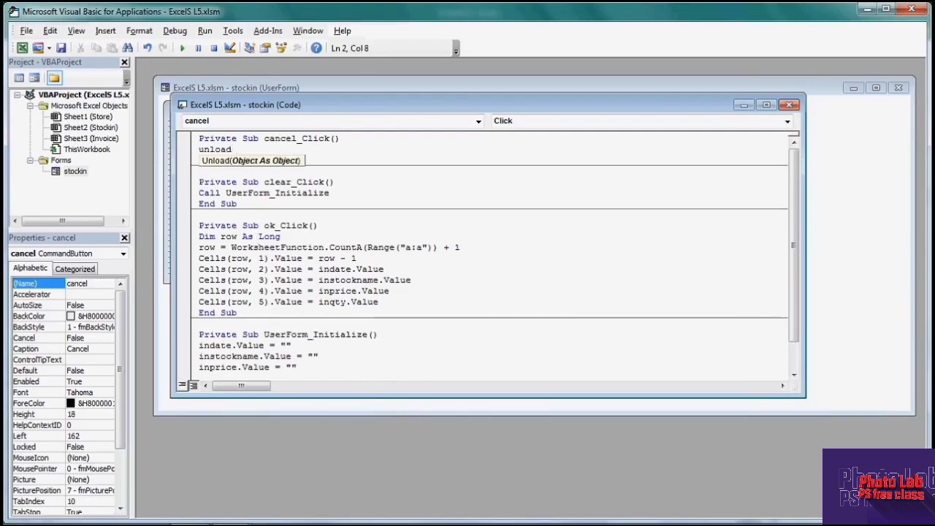
type("me")
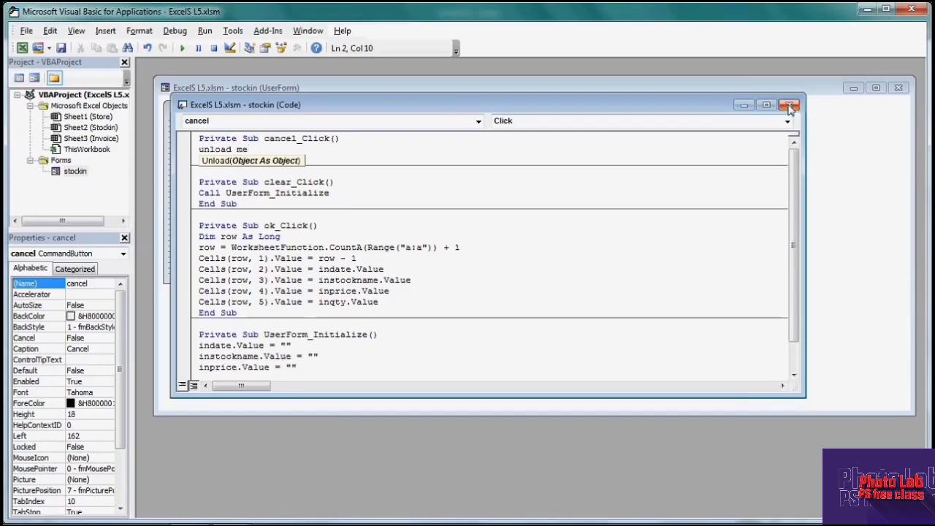
left_click(911, 9)
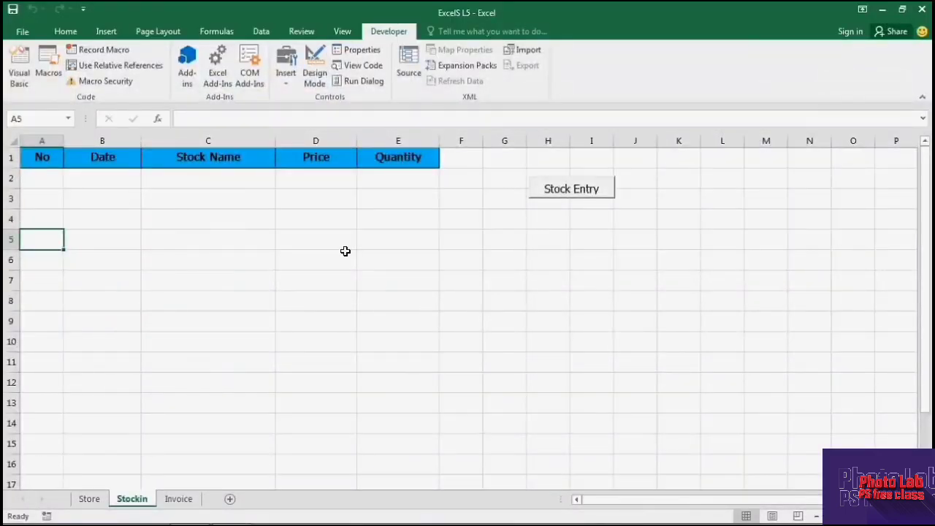
Step: Enter Book dated 7/1/2017, price 200, quantity 100 through the Stock Entry form as row 2
left_click(344, 255)
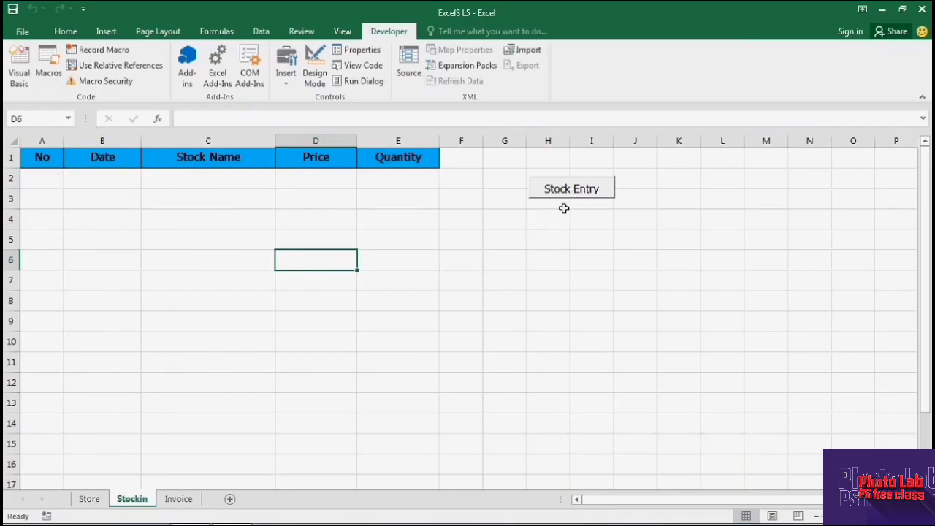
left_click(575, 196)
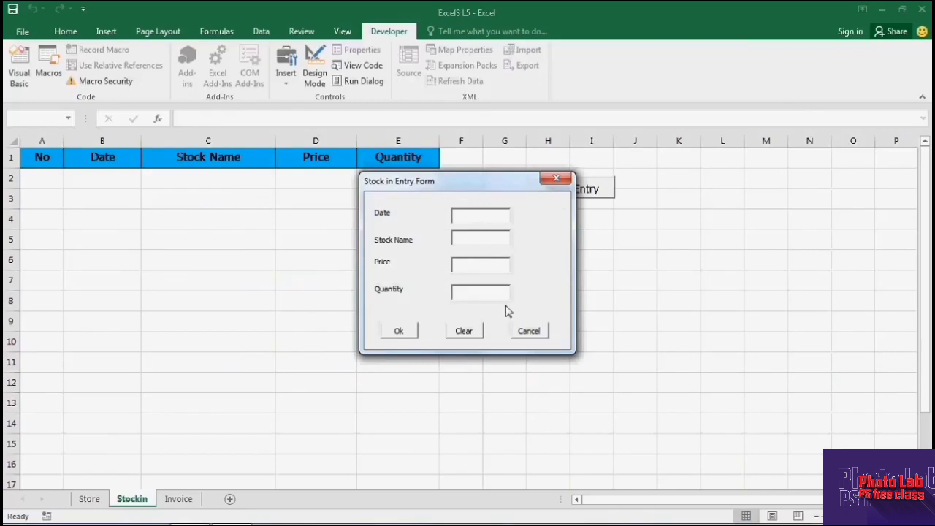
type("7/")
type("1")
type("/")
type("20")
type("17")
type("Book")
left_click(483, 269)
type("00")
left_click(464, 294)
type("100")
left_click(399, 331)
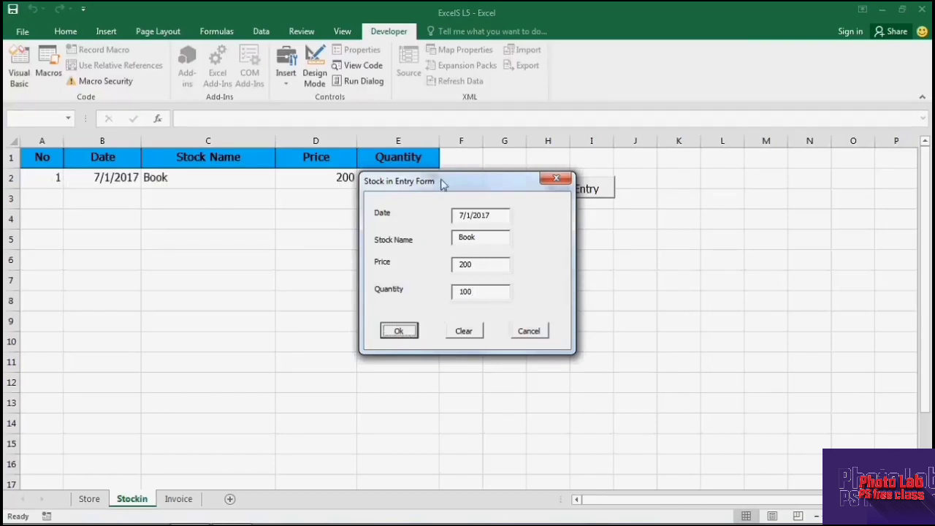
mouse_move(449, 182)
left_mouse_down()
mouse_move(509, 186)
mouse_move(523, 223)
left_mouse_up()
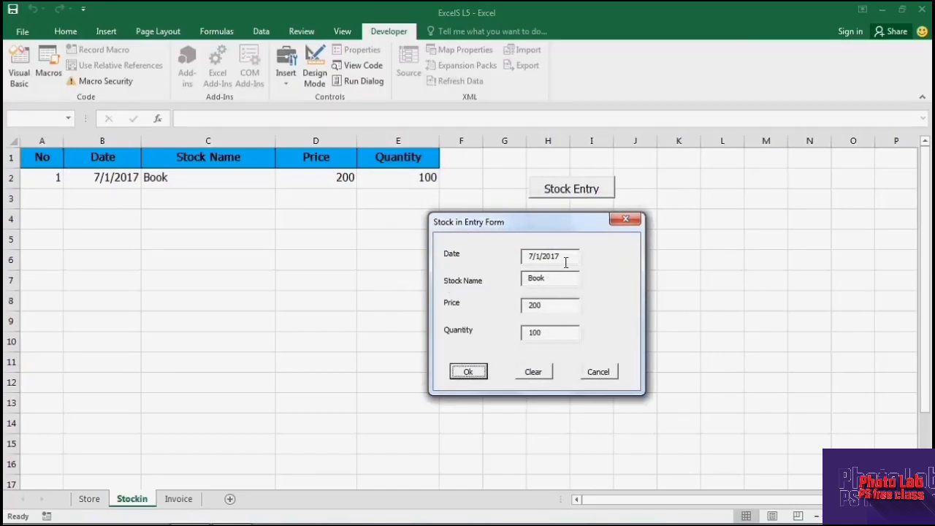
Step: Add Pencil dated 7/1/2017, price 100, quantity 100 as row 3, then clear the form
left_click(539, 375)
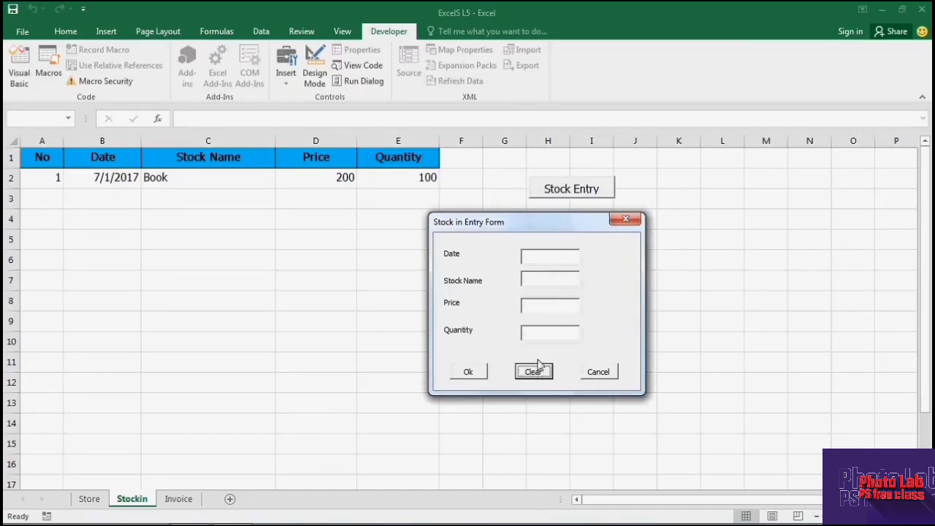
left_click(550, 256)
type("7/1/2017")
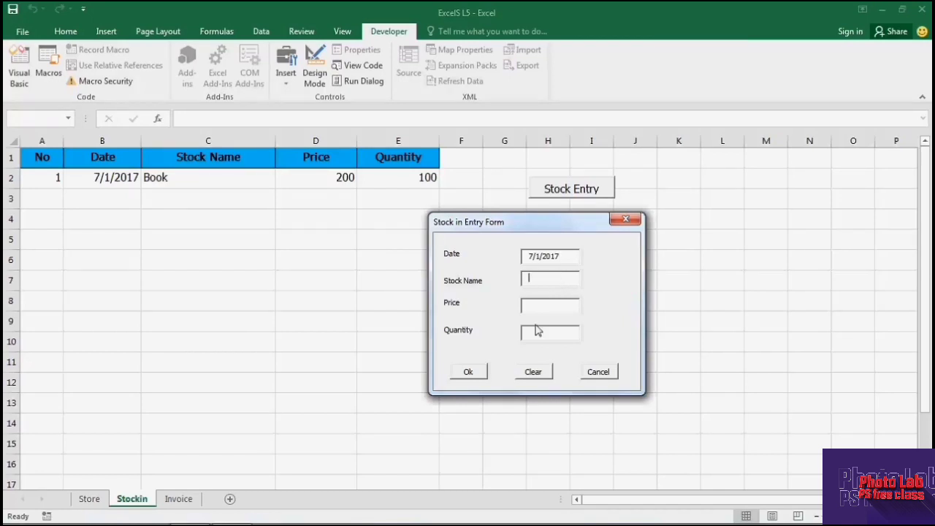
type("Pencil")
left_click(543, 308)
type("100")
left_click(535, 337)
left_click(482, 372)
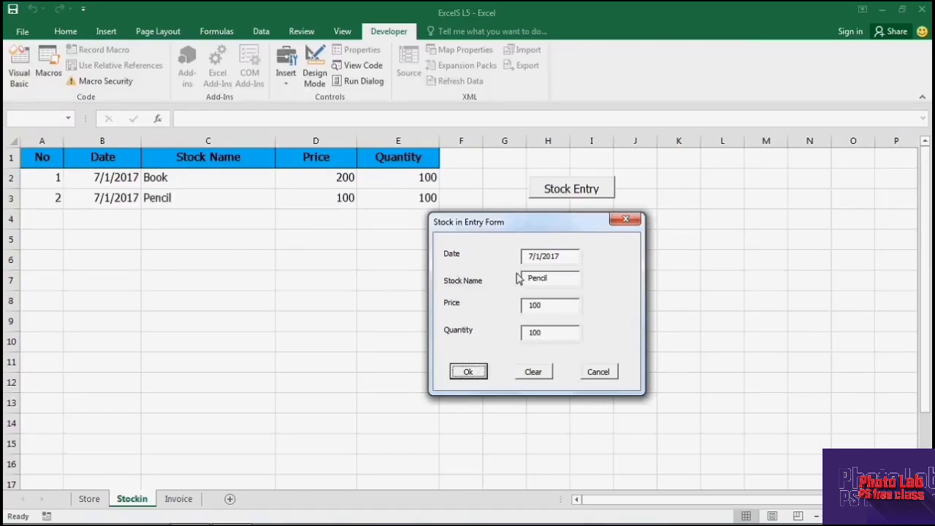
left_click(545, 373)
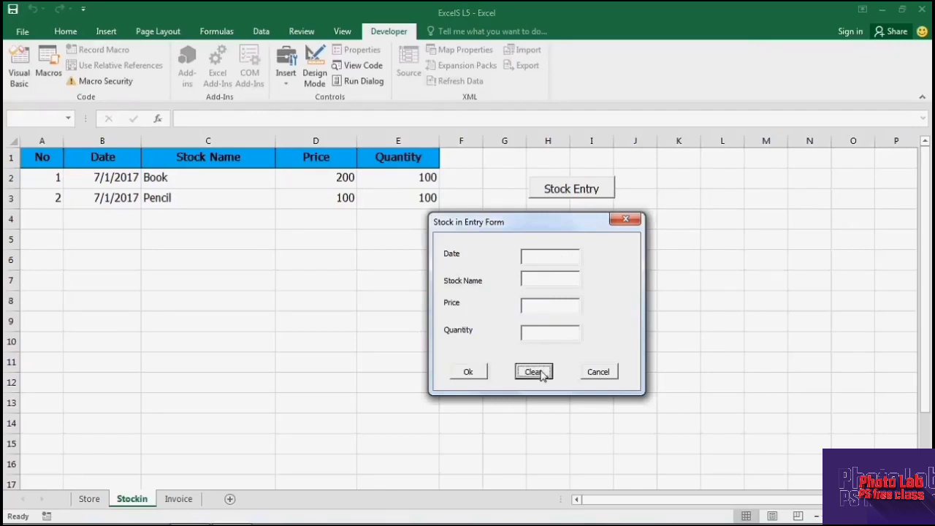
left_click(545, 255)
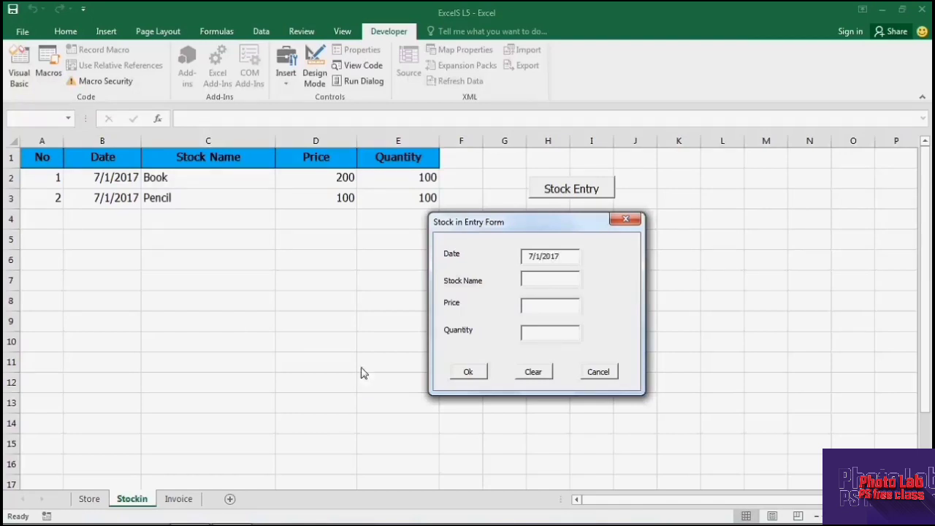
Step: Enter stock name Book, price 200 and quantity 50 in the entry form and add the row
left_click(533, 281)
type("2")
type("50")
left_click(480, 374)
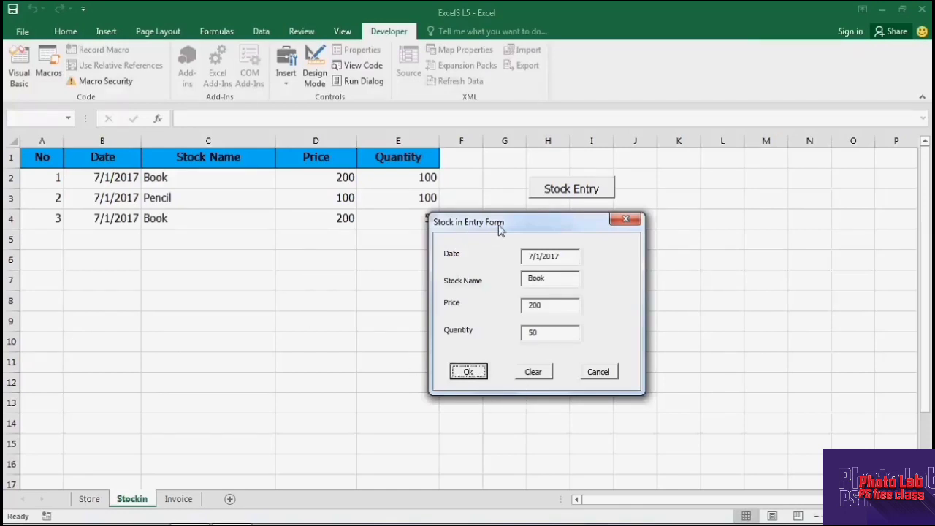
Step: Drag the Stock in Entry Form aside to show row 4, then clear its fields
left_click_drag(499, 225, 568, 234)
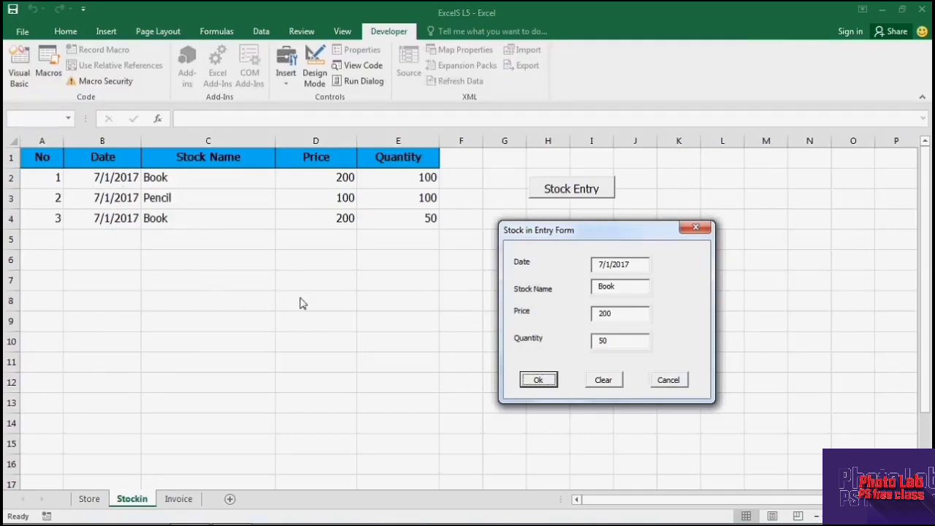
left_click(611, 382)
left_click(679, 380)
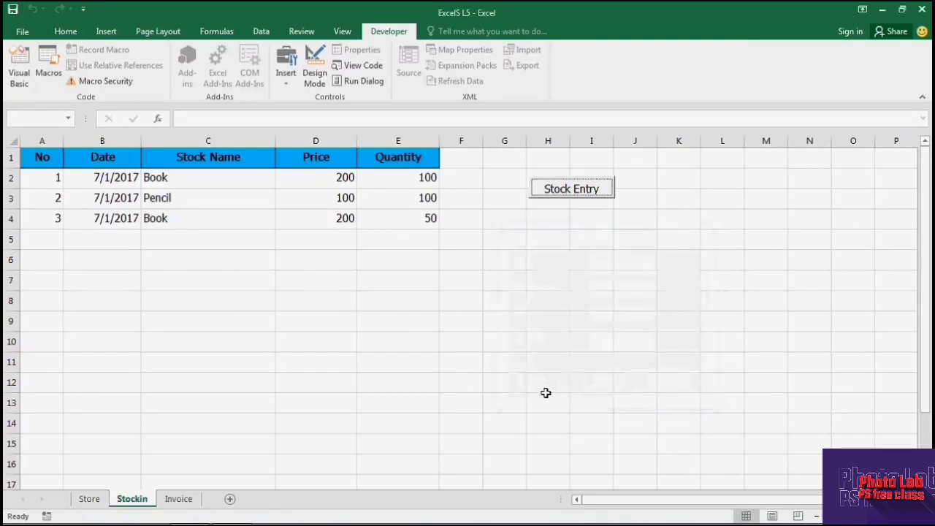
left_click(395, 299)
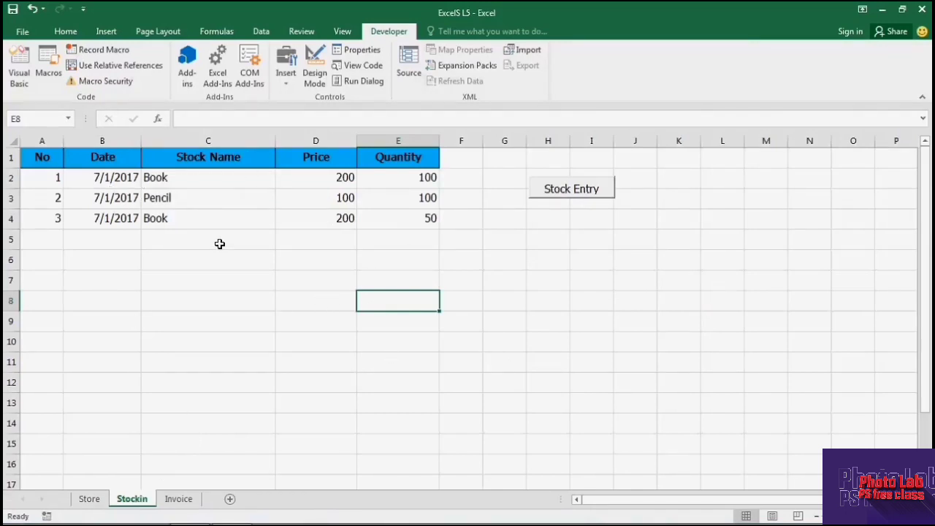
left_click(90, 500)
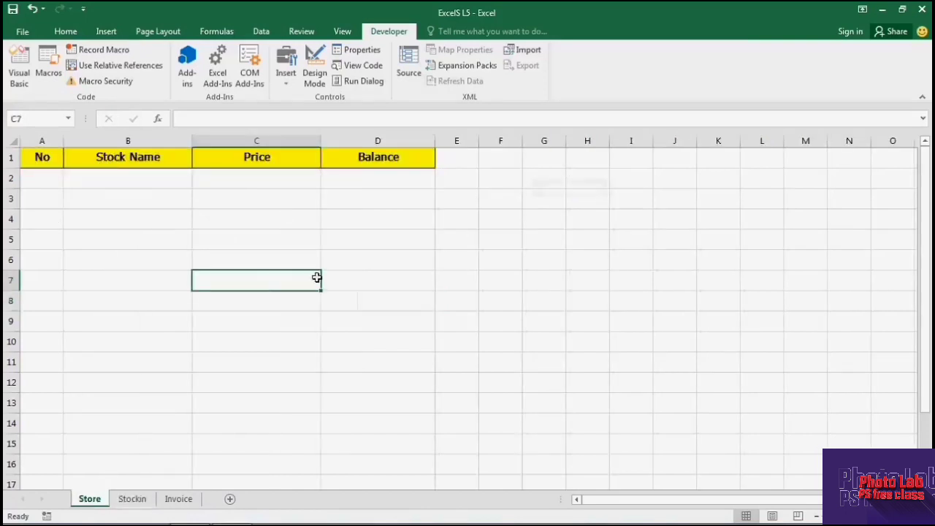
left_click(131, 499)
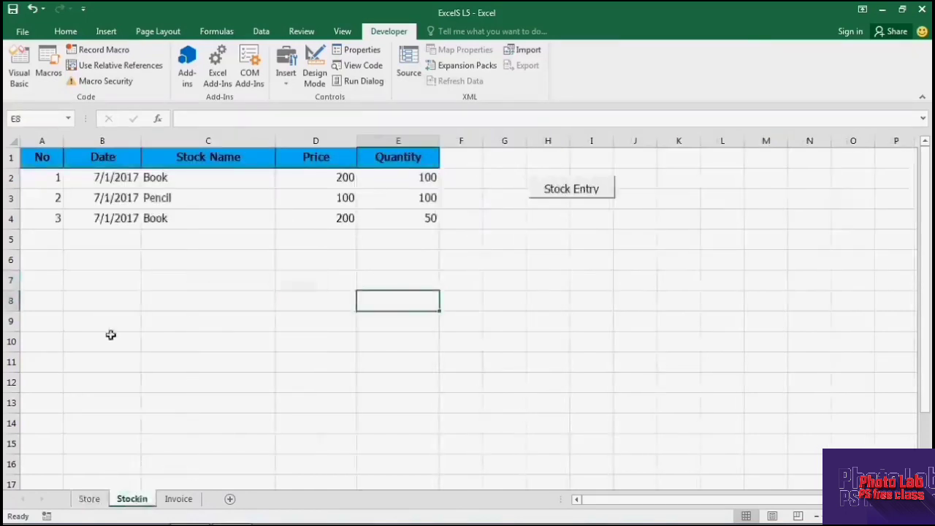